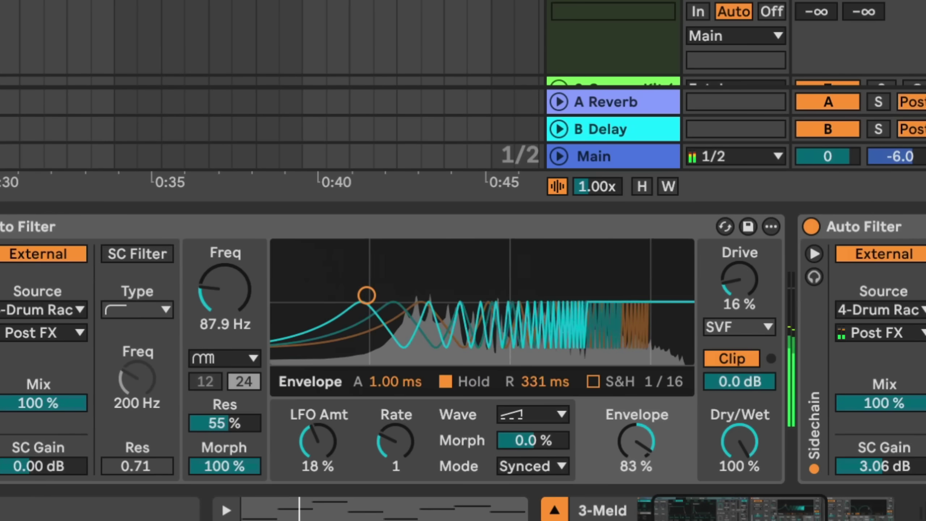
{"action": "scroll", "coordinate": [463, 350], "scroll_direction": "right", "scroll_amount": 5}
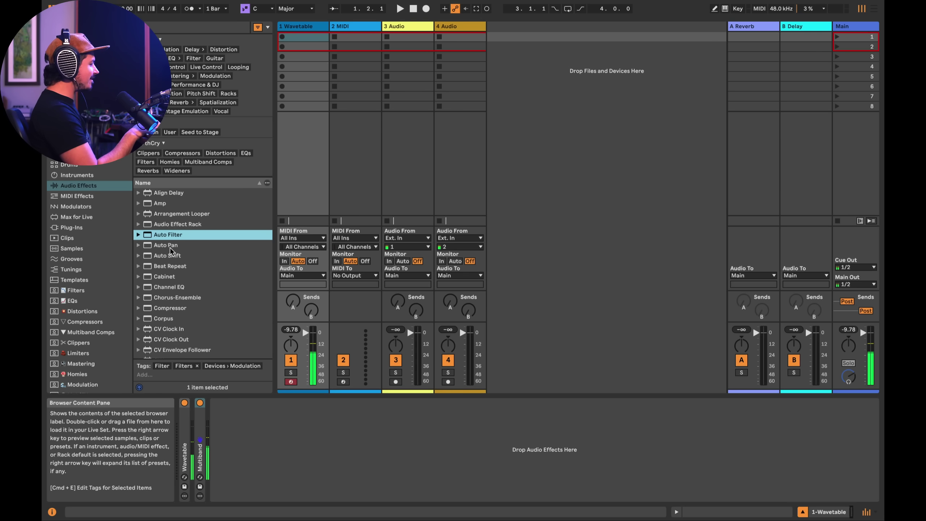
Add Auto Filter after Multiband on the Wavetable track and lower its cutoff frequency to 3.46 kHz.
{"action": "left_click_drag", "start_coordinate": [160, 235], "coordinate": [261, 459]}
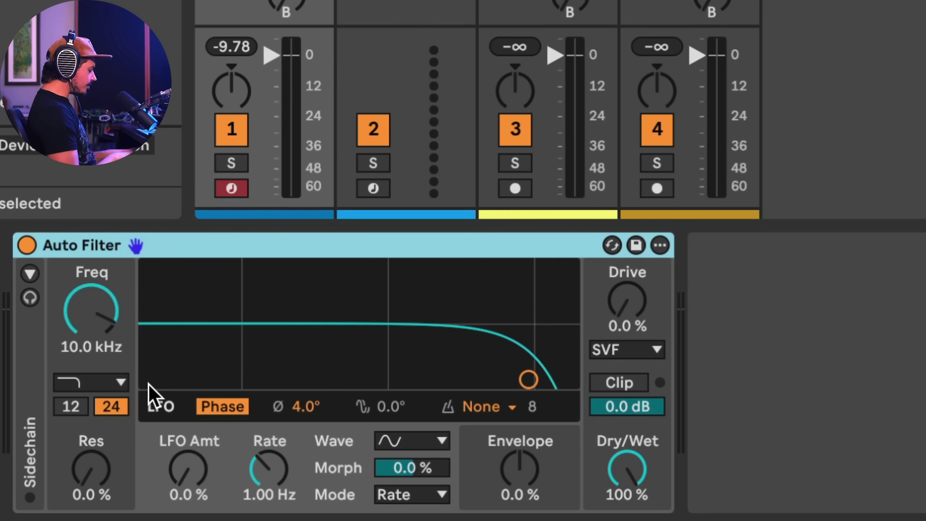
{"action": "key", "text": "space"}
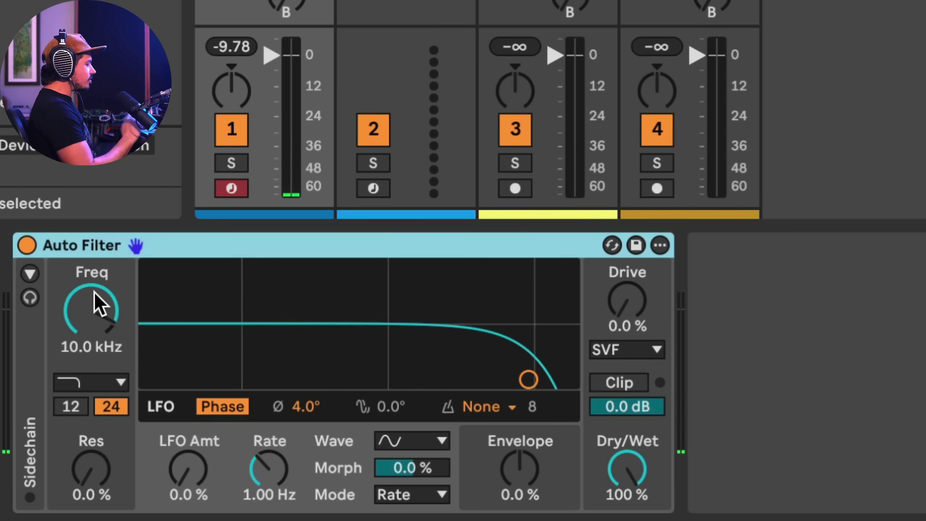
{"action": "left_click_drag", "start_coordinate": [94, 292], "coordinate": [103, 313]}
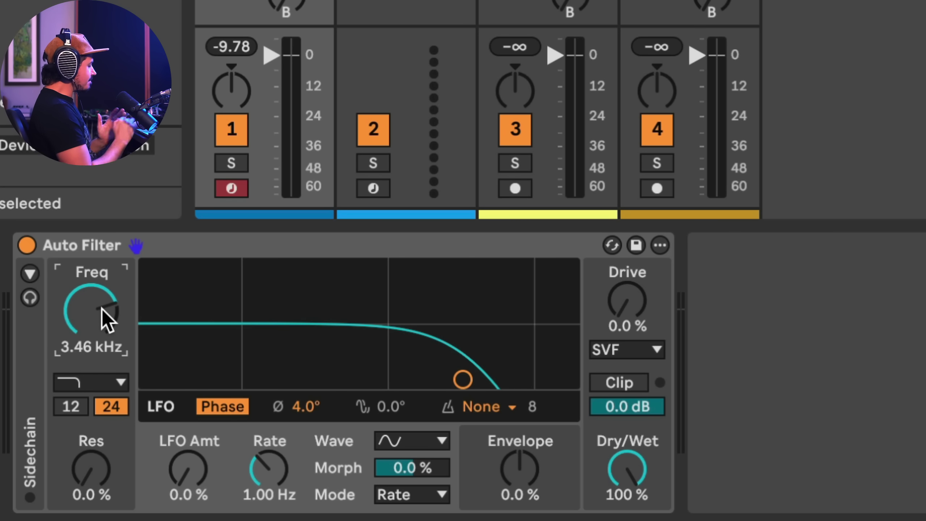
Examine the Auto Filter's resonance, 12/24 slope, filter type and circuit type options.
{"action": "mouse_move", "coordinate": [90, 469]}
{"action": "left_mouse_down"}
{"action": "mouse_move", "coordinate": [89, 447]}
{"action": "mouse_move", "coordinate": [90, 469]}
{"action": "left_mouse_up"}
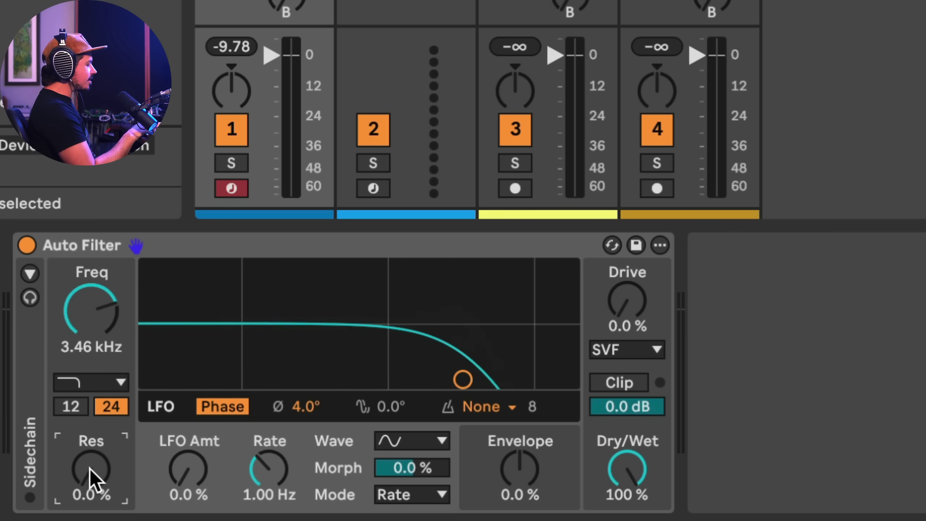
{"action": "left_click", "coordinate": [73, 405]}
{"action": "left_click", "coordinate": [112, 403]}
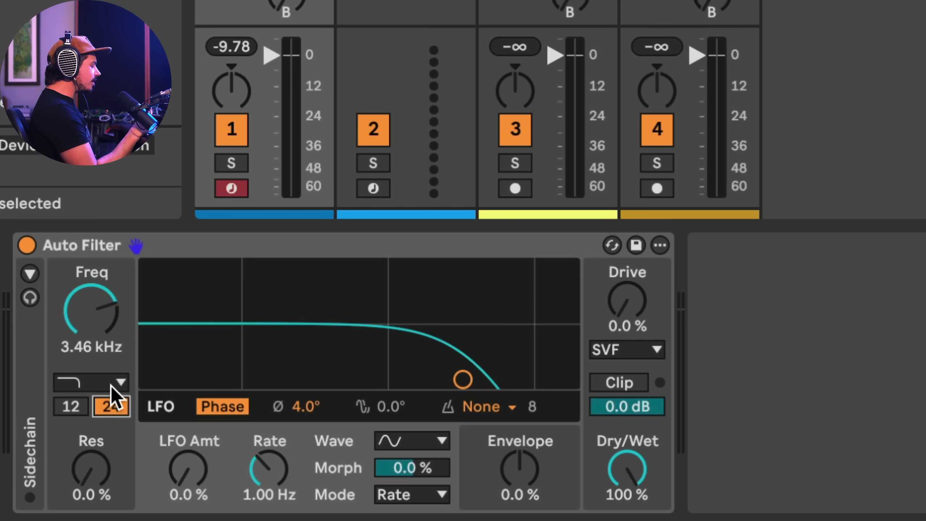
{"action": "left_click", "coordinate": [111, 386]}
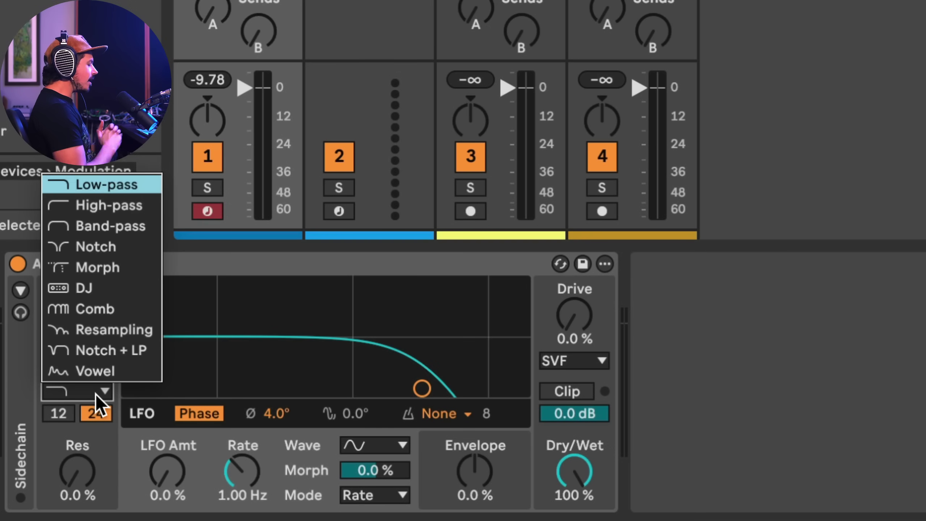
{"action": "left_click", "coordinate": [95, 394]}
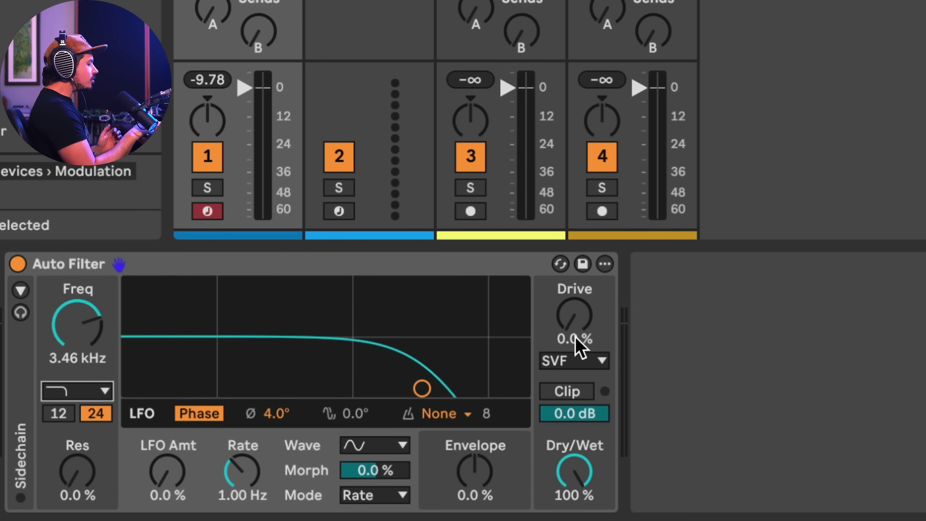
{"action": "left_click", "coordinate": [569, 357]}
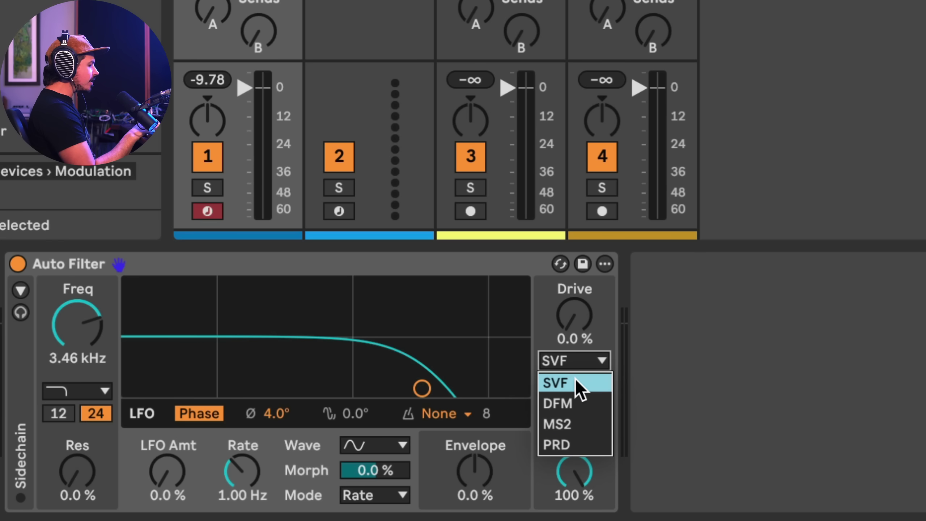
{"action": "left_click", "coordinate": [580, 383]}
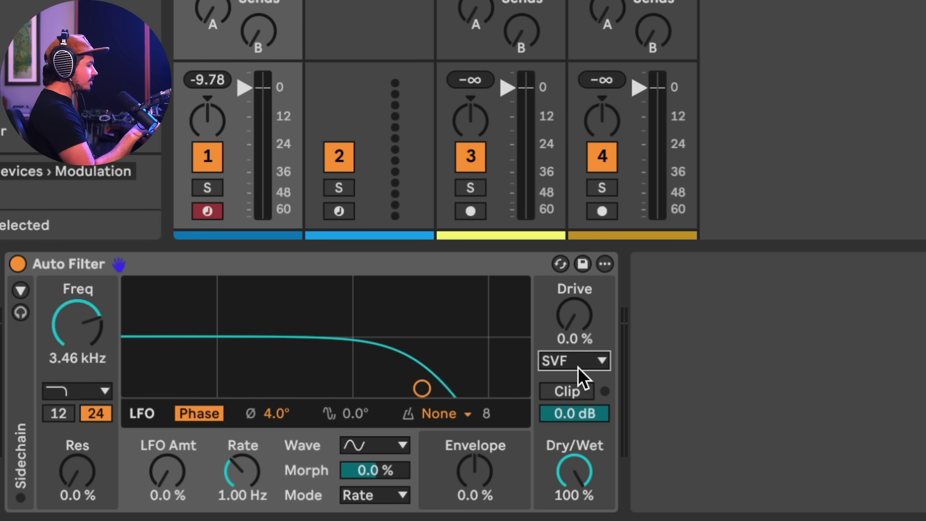
{"action": "left_click", "coordinate": [577, 362]}
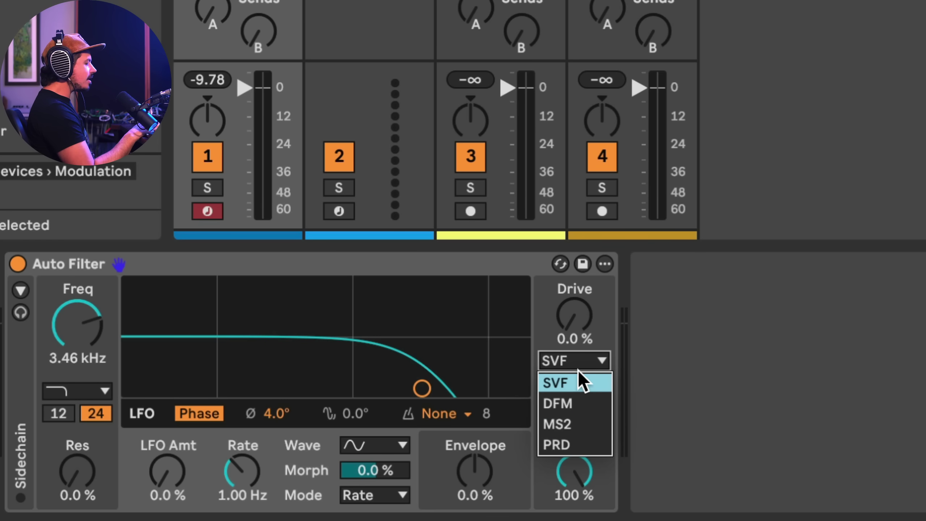
{"action": "left_click", "coordinate": [577, 317]}
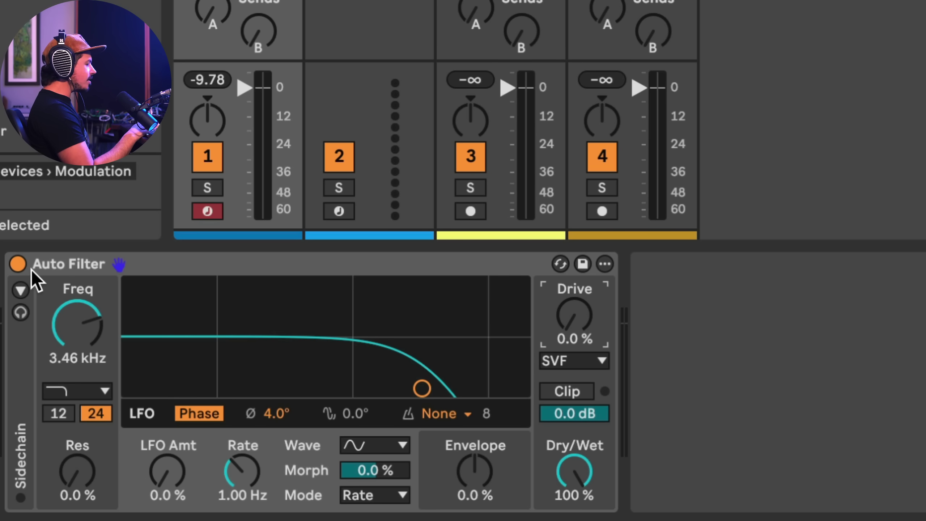
{"action": "left_click", "coordinate": [51, 358]}
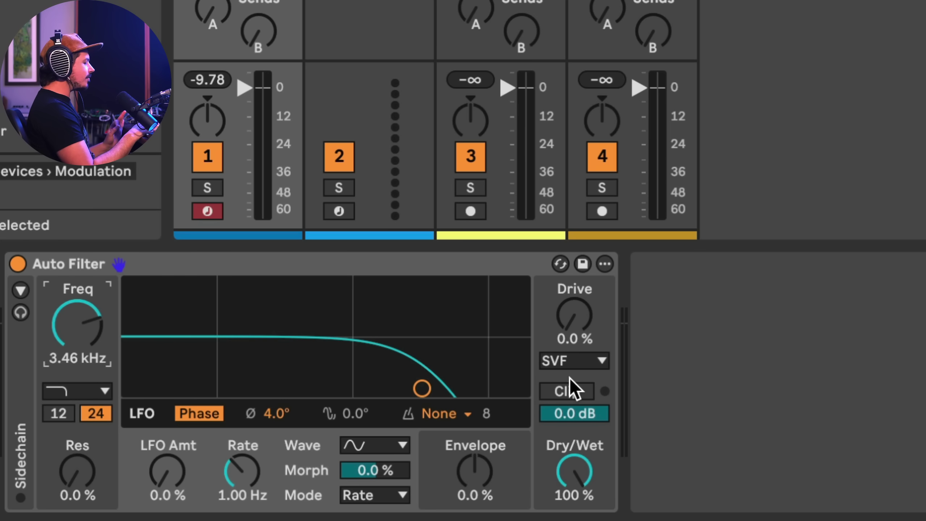
Enable Auto Filter's clipping, raise the drive to 100 % and lower the output level to -3.8 dB.
{"action": "left_click", "coordinate": [567, 391]}
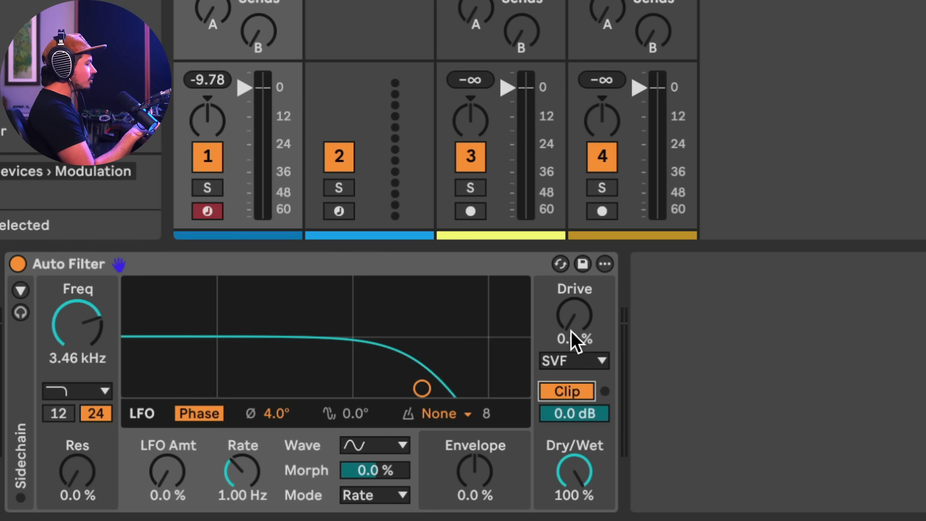
{"action": "key", "text": "space"}
{"action": "left_click_drag", "start_coordinate": [572, 325], "coordinate": [572, 277]}
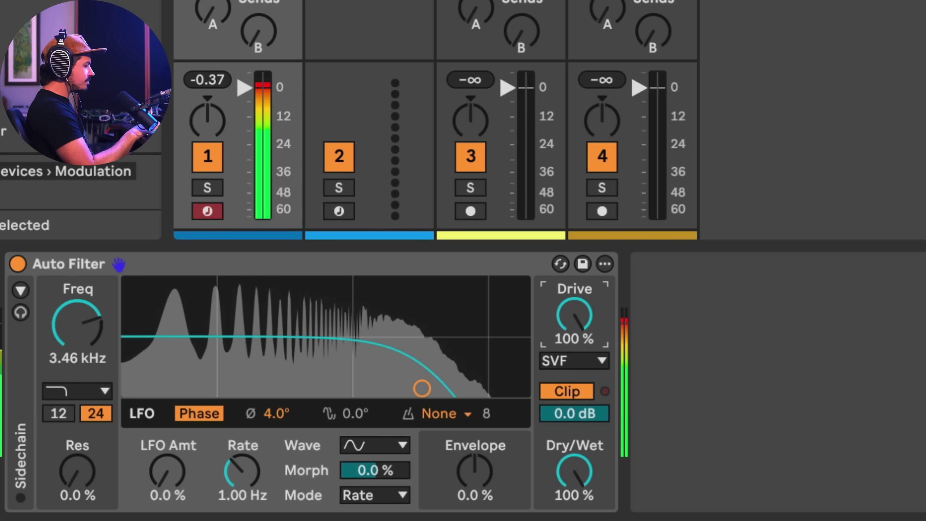
{"action": "left_click_drag", "start_coordinate": [587, 414], "coordinate": [587, 429]}
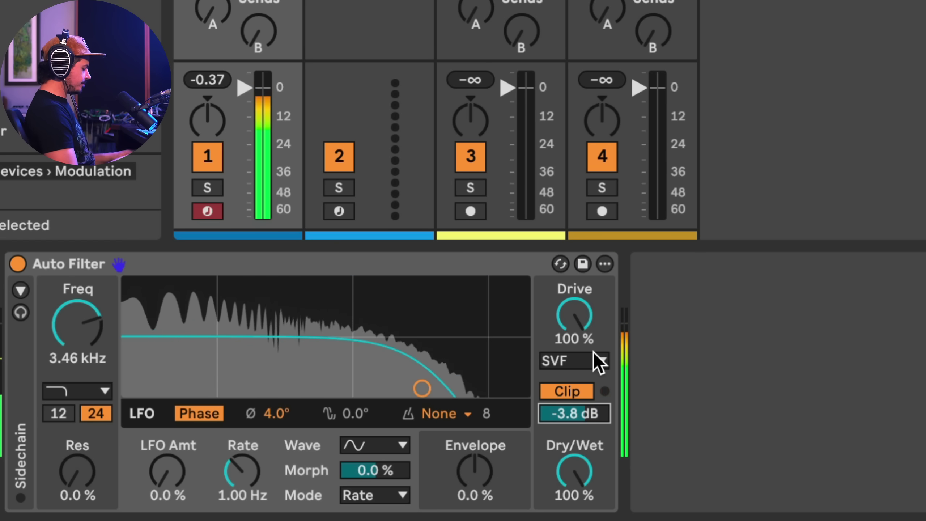
Raise the low-pass resonance to 65 % and sweep the cutoff frequency, ending at 278 Hz.
{"action": "left_click_drag", "start_coordinate": [421, 389], "coordinate": [492, 386]}
{"action": "left_click_drag", "start_coordinate": [77, 470], "coordinate": [77, 448]}
{"action": "left_click_drag", "start_coordinate": [77, 324], "coordinate": [77, 352]}
{"action": "left_click_drag", "start_coordinate": [394, 320], "coordinate": [278, 320]}
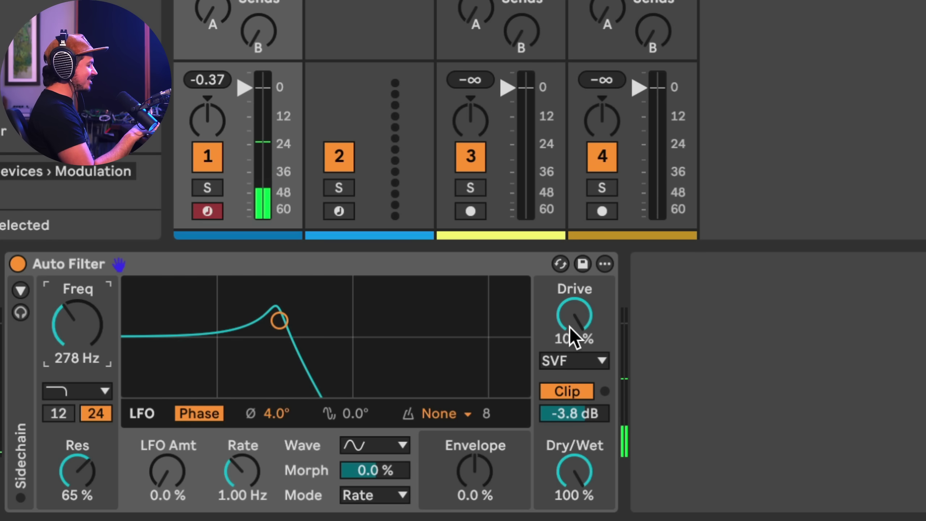
Change the filter circuit from SVF to DFM and try different drive amounts, ending at 100 %.
{"action": "left_click_drag", "start_coordinate": [580, 337], "coordinate": [579, 352]}
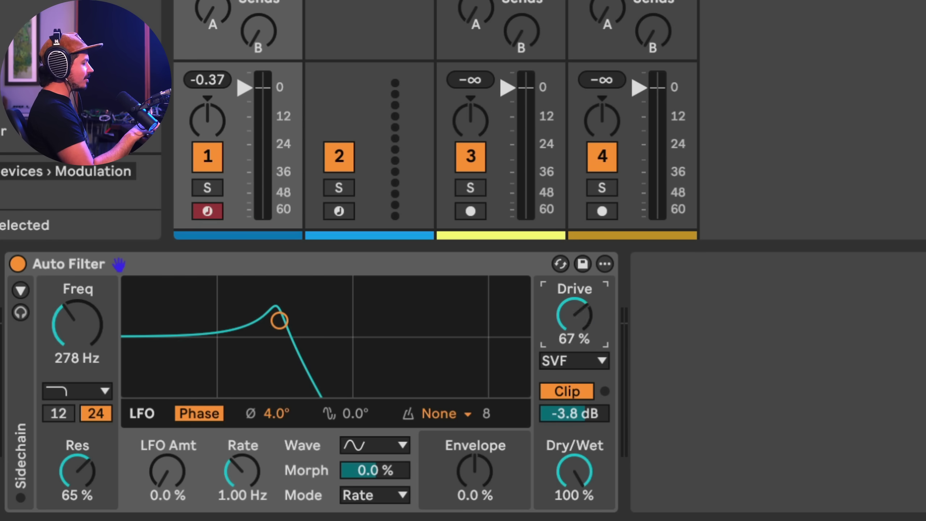
{"action": "left_click", "coordinate": [581, 366]}
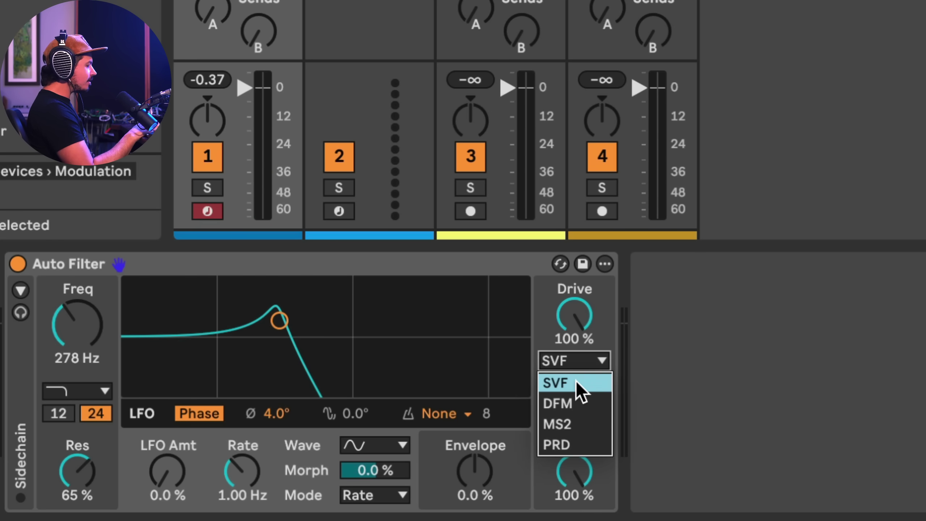
{"action": "left_click", "coordinate": [570, 405]}
{"action": "left_click_drag", "start_coordinate": [574, 338], "coordinate": [574, 352]}
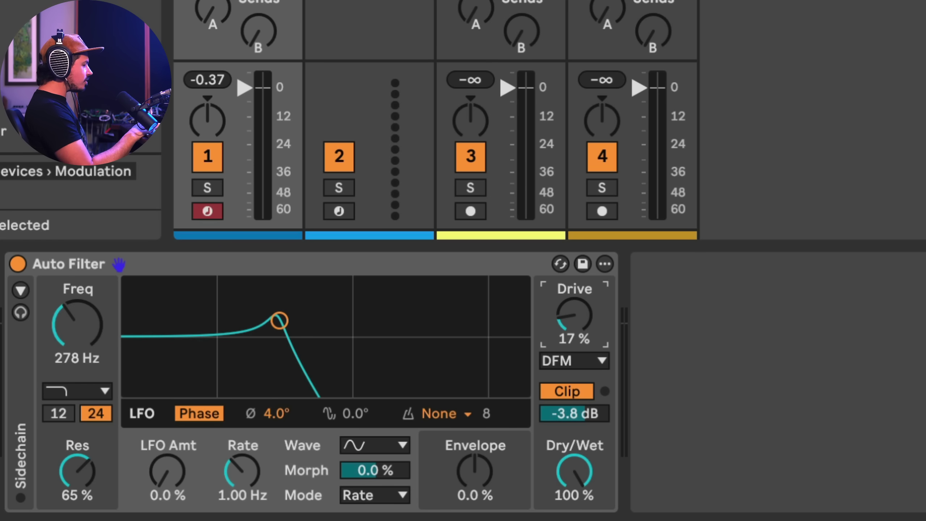
{"action": "left_click_drag", "start_coordinate": [574, 339], "coordinate": [575, 303]}
Move the filter to 1.70 kHz with 73 % resonance and lower the output level to -7.5 dB.
{"action": "left_click_drag", "start_coordinate": [279, 320], "coordinate": [382, 313]}
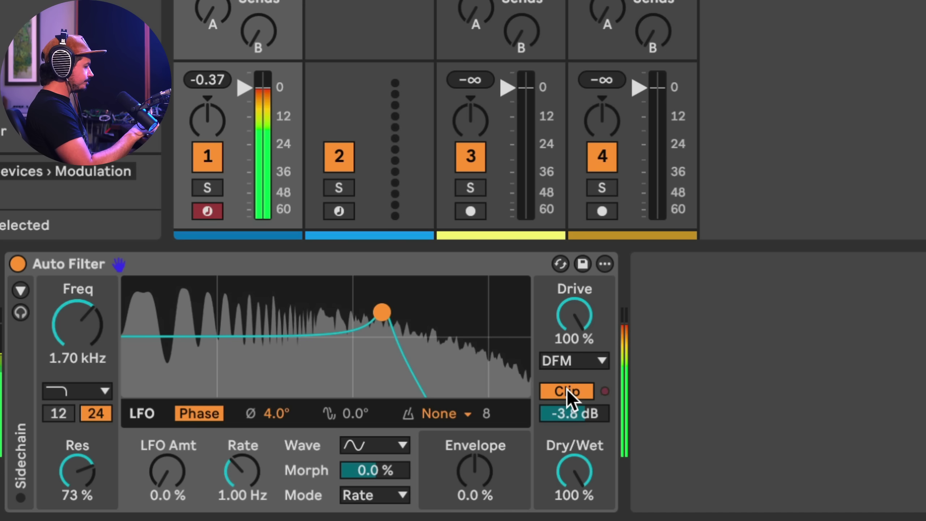
{"action": "key", "text": "space"}
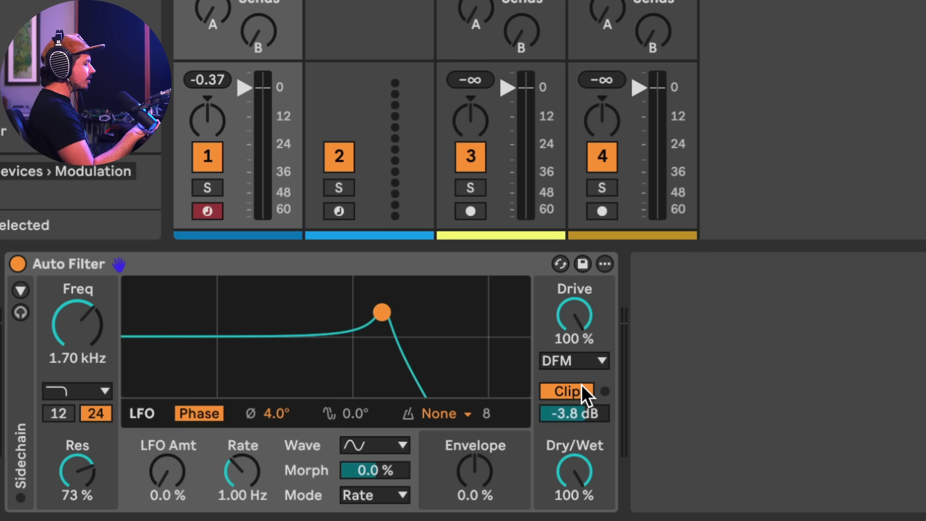
{"action": "left_click", "coordinate": [594, 413]}
{"action": "mouse_move", "coordinate": [594, 414]}
{"action": "left_mouse_down"}
{"action": "mouse_move", "coordinate": [594, 391]}
{"action": "mouse_move", "coordinate": [595, 405]}
{"action": "left_mouse_up"}
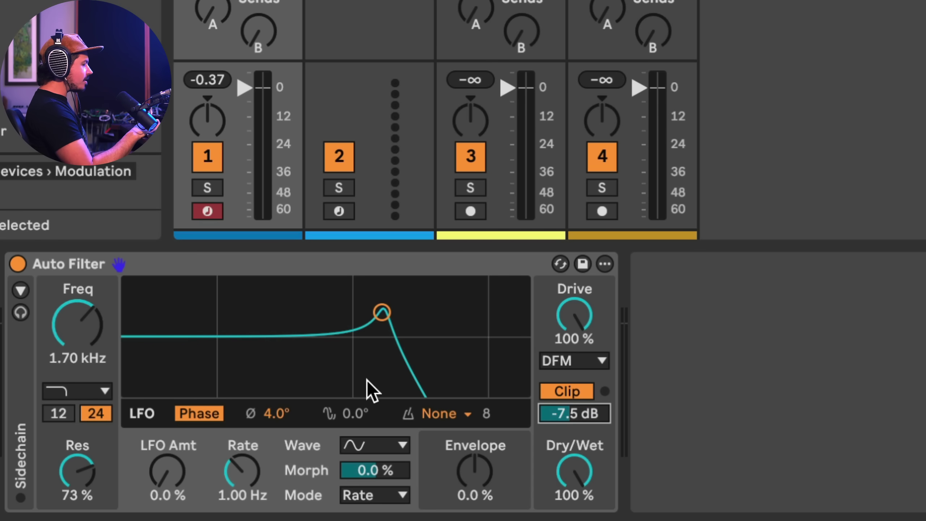
Bypass and re-enable the filter for comparison, and set the output to -15 dB, the cutoff to 7.53 kHz and the drive to 97 %.
{"action": "left_click", "coordinate": [17, 264]}
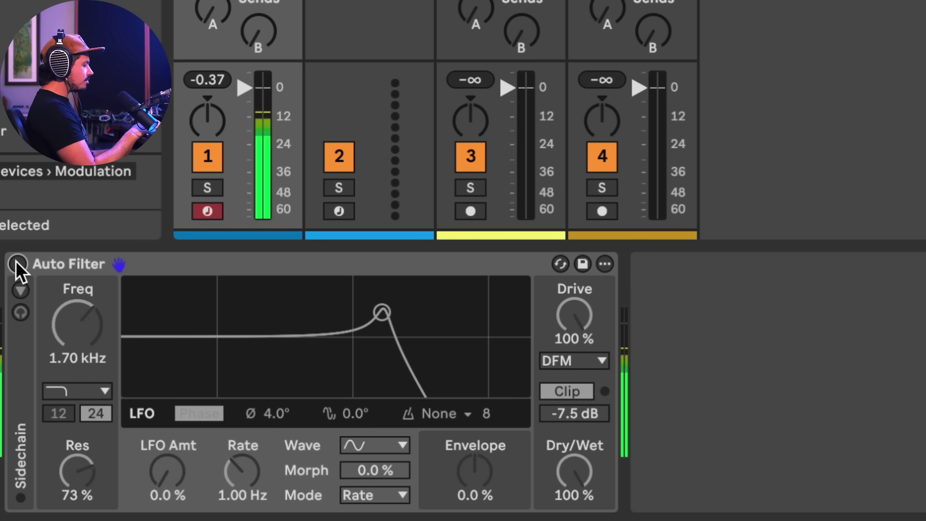
{"action": "left_click", "coordinate": [17, 263]}
{"action": "left_click_drag", "start_coordinate": [550, 418], "coordinate": [549, 435]}
{"action": "left_click_drag", "start_coordinate": [382, 312], "coordinate": [467, 314]}
{"action": "mouse_move", "coordinate": [570, 311]}
{"action": "left_mouse_down"}
{"action": "mouse_move", "coordinate": [571, 333]}
{"action": "mouse_move", "coordinate": [564, 310]}
{"action": "left_mouse_up"}
{"action": "left_click", "coordinate": [569, 413]}
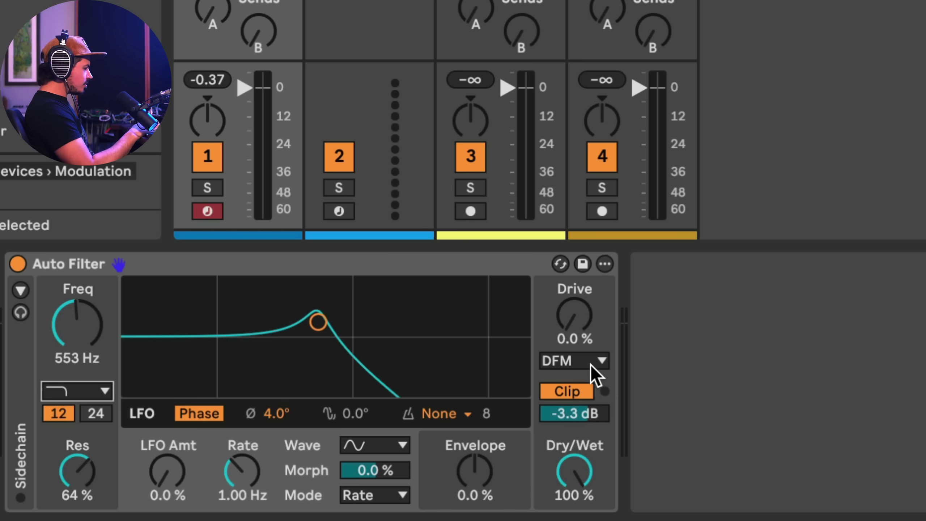
Switch the filter type to Morph with the 12 slope, 235 Hz cutoff, 100 % resonance and 66 % morph.
{"action": "left_click", "coordinate": [591, 362]}
{"action": "left_click", "coordinate": [564, 363]}
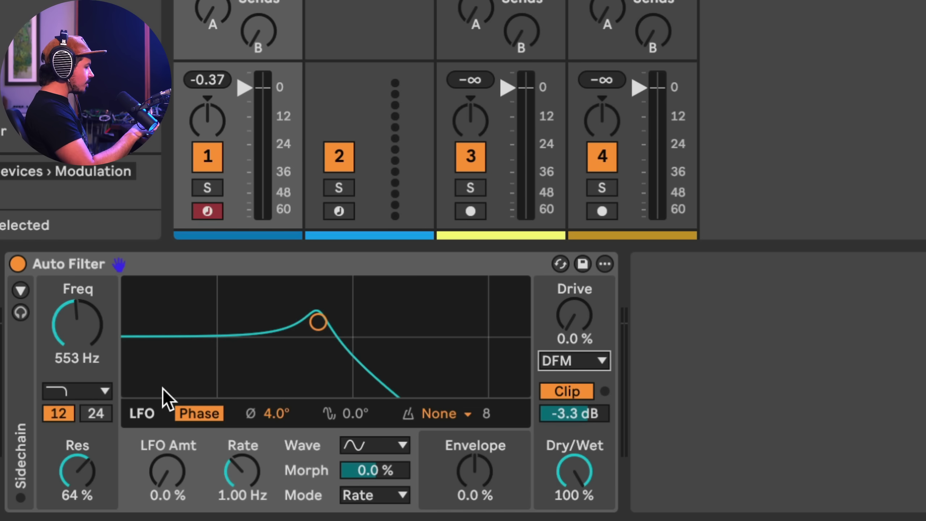
{"action": "left_click", "coordinate": [73, 391]}
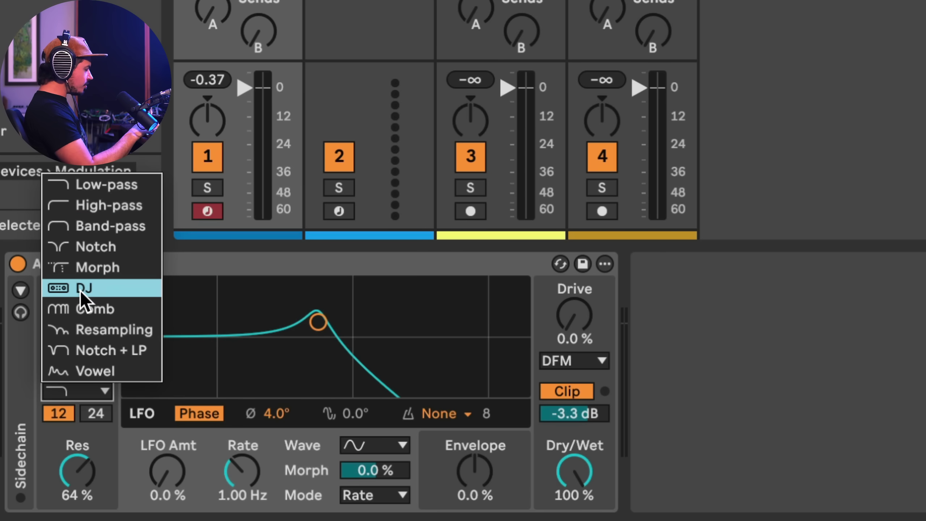
{"action": "left_click", "coordinate": [86, 270]}
{"action": "left_click_drag", "start_coordinate": [320, 324], "coordinate": [269, 286]}
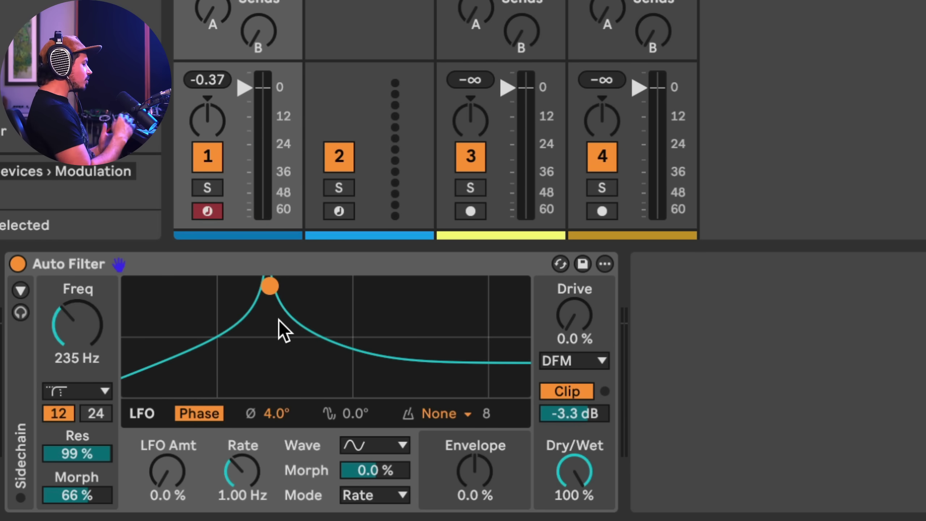
{"action": "left_click_drag", "start_coordinate": [86, 452], "coordinate": [86, 446]}
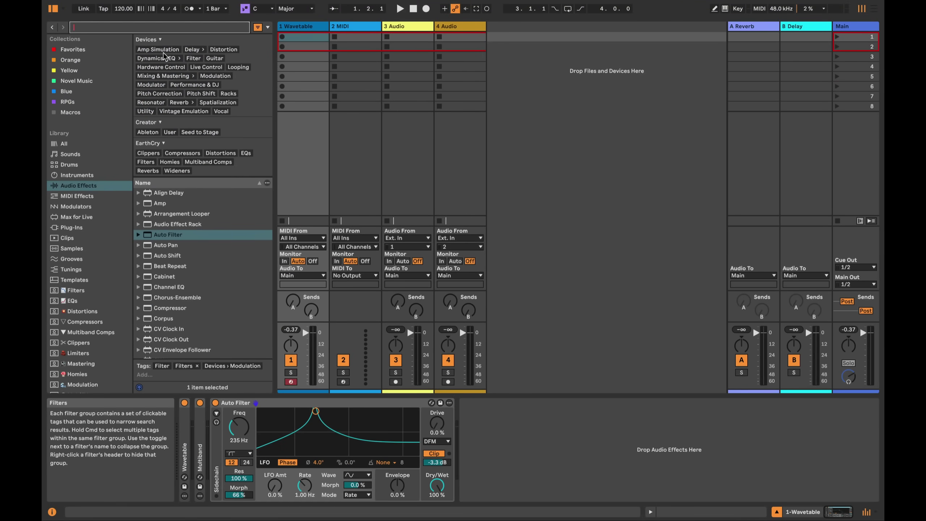
Search the browser for "express" and add the Expression Control device ahead of Wavetable.
{"action": "type", "text": "express"}
{"action": "left_click_drag", "start_coordinate": [179, 157], "coordinate": [182, 456]}
Map Expression Control's Keytrack source to the Auto Filter frequency with Lin smoothing and a 100 % output range.
{"action": "left_click", "coordinate": [227, 420]}
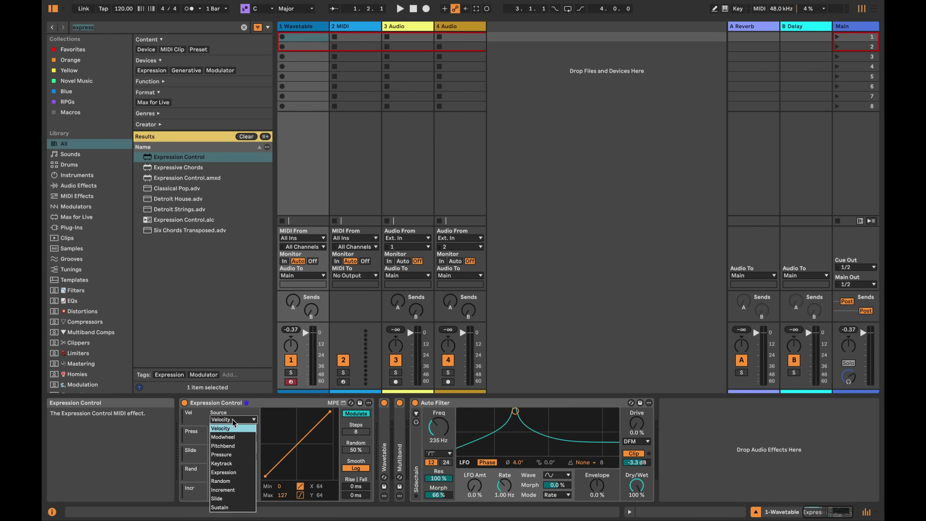
{"action": "left_click", "coordinate": [236, 464]}
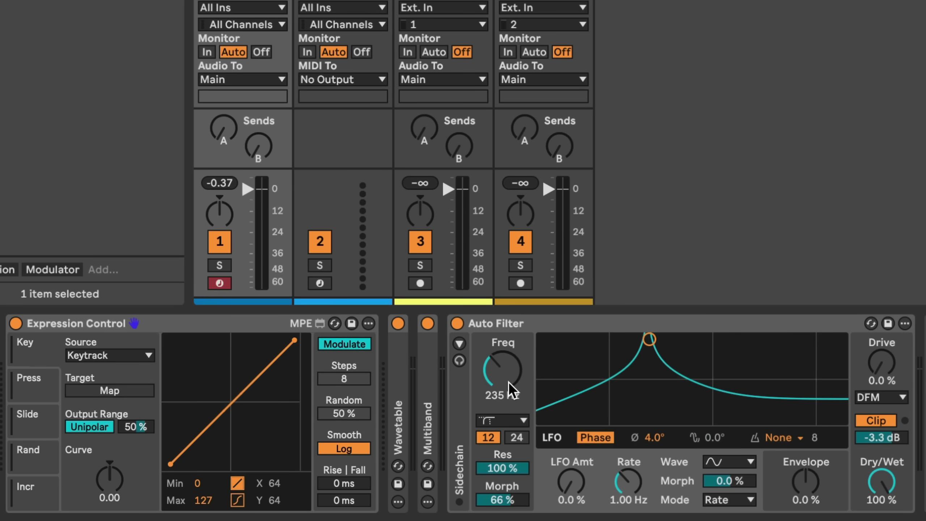
{"action": "left_click", "coordinate": [502, 376]}
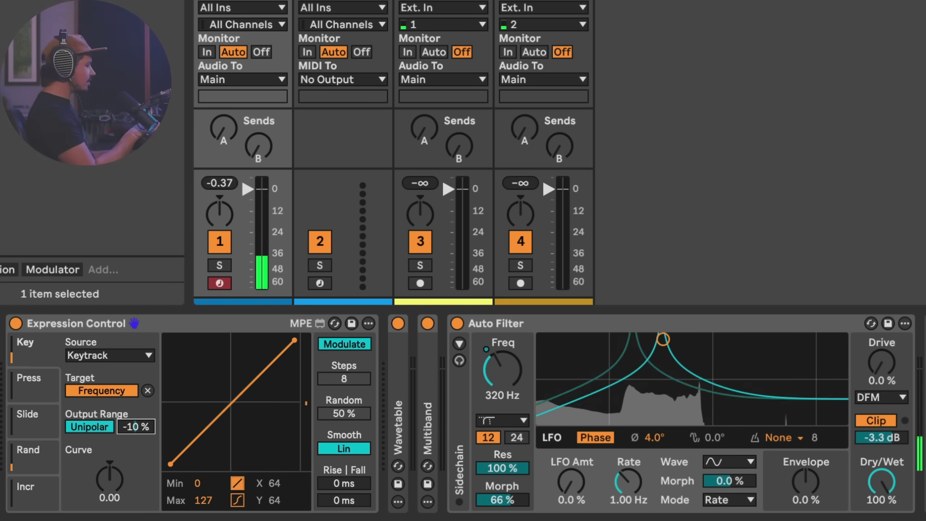
{"action": "mouse_move", "coordinate": [136, 426]}
{"action": "left_mouse_down"}
{"action": "mouse_move", "coordinate": [136, 449]}
{"action": "mouse_move", "coordinate": [140, 388]}
{"action": "mouse_move", "coordinate": [136, 427]}
{"action": "left_mouse_up"}
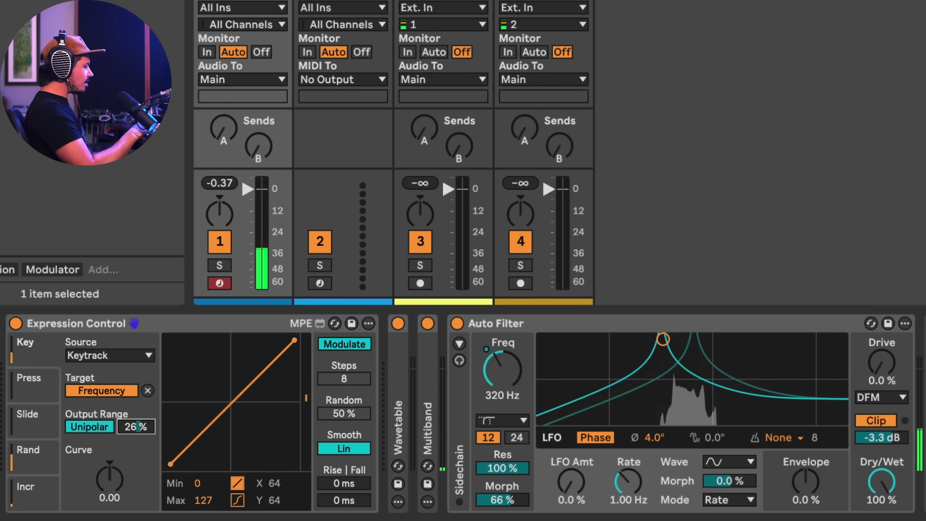
{"action": "left_click_drag", "start_coordinate": [135, 427], "coordinate": [136, 432]}
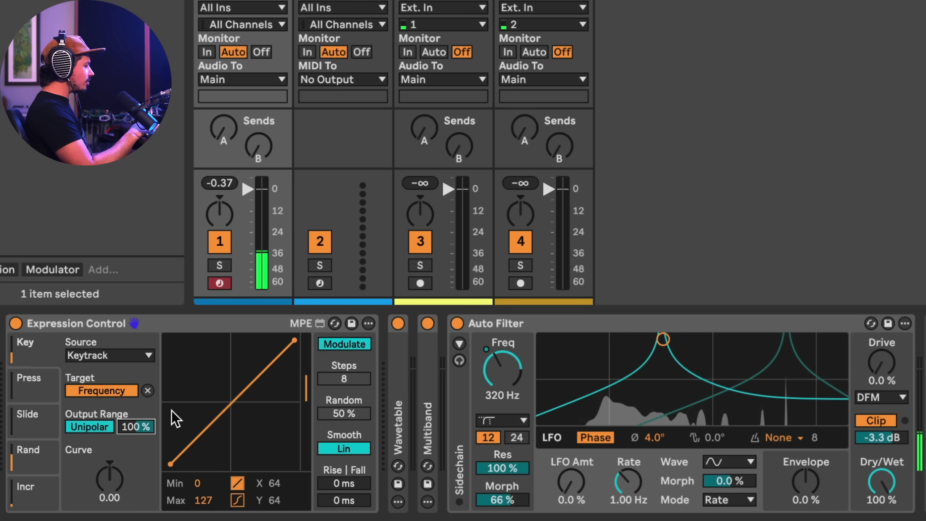
Switch the Keytrack mapping to Remote with a 9 % minimum output, and set the Auto Filter drive to 41 %.
{"action": "left_click", "coordinate": [338, 344]}
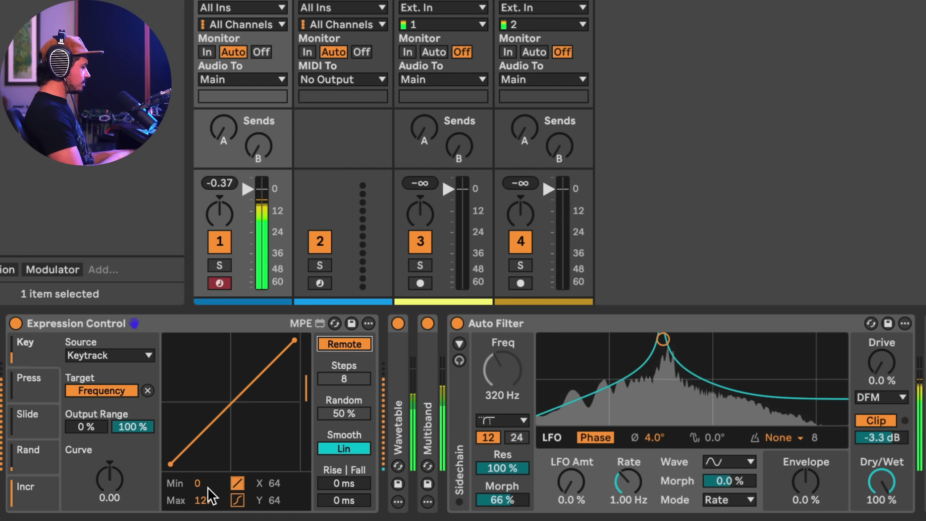
{"action": "left_click_drag", "start_coordinate": [86, 426], "coordinate": [82, 423]}
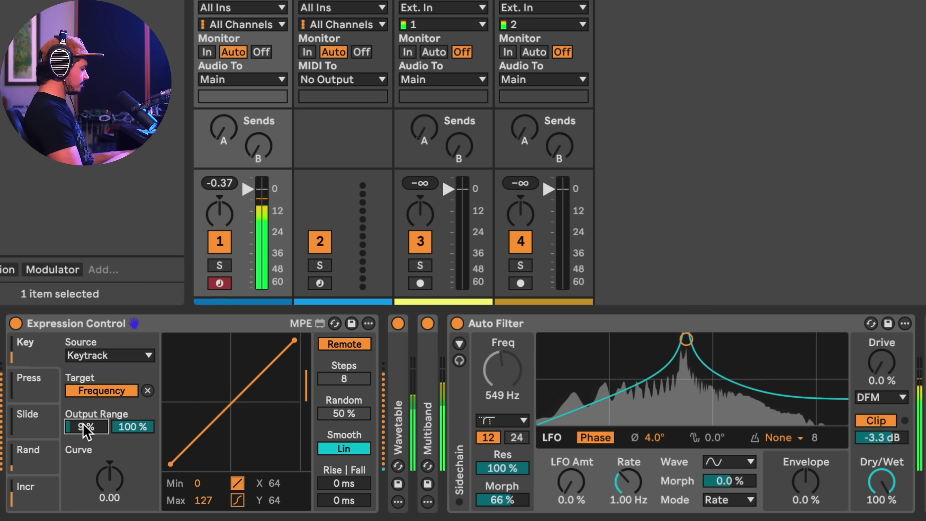
{"action": "left_click_drag", "start_coordinate": [881, 363], "coordinate": [882, 349]}
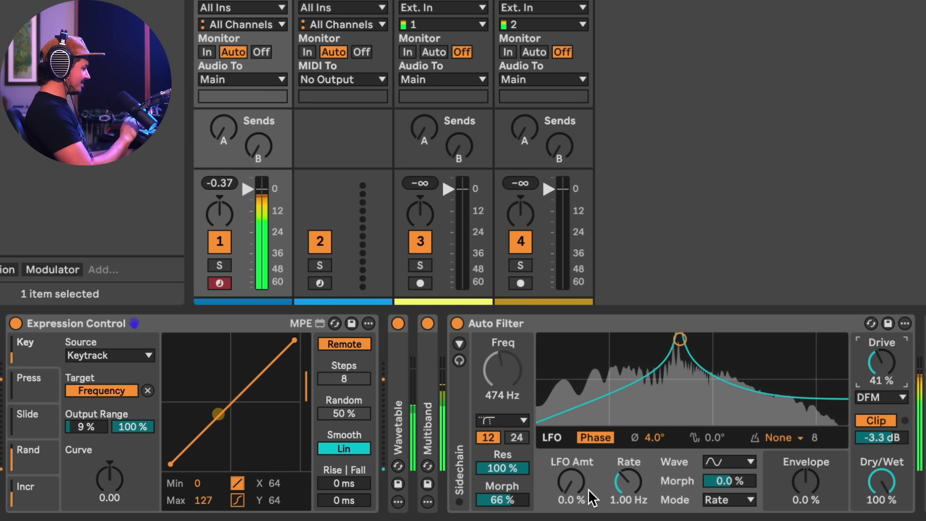
Remove the Expression Control device from the Wavetable track.
{"action": "left_click", "coordinate": [201, 326]}
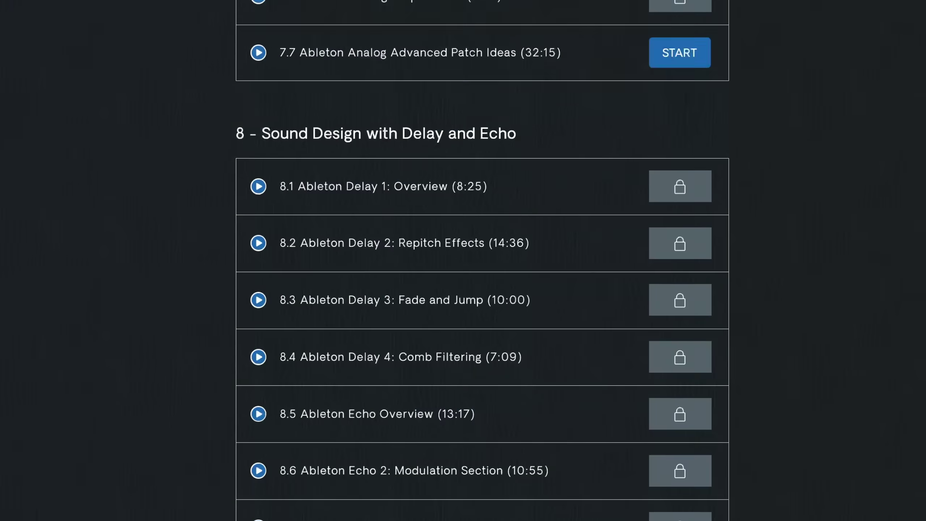
Browse the course website's curriculum from the Delay and Echo section onward, and read through the customer reviews in the web browser.
{"action": "scroll", "coordinate": [482, 255], "scroll_direction": "down", "scroll_amount": 5}
{"action": "scroll", "coordinate": [482, 261], "scroll_direction": "down", "scroll_amount": 20}
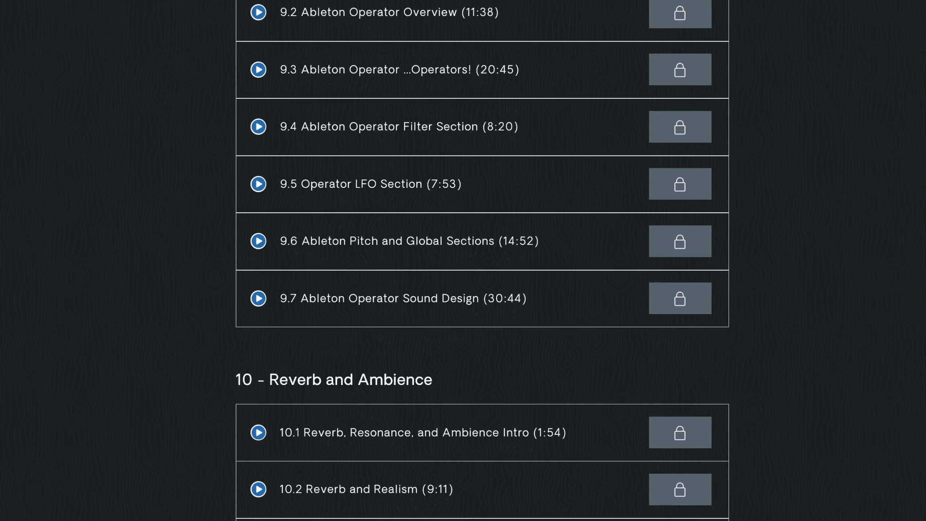
{"action": "scroll", "coordinate": [481, 256], "scroll_direction": "down", "scroll_amount": 20}
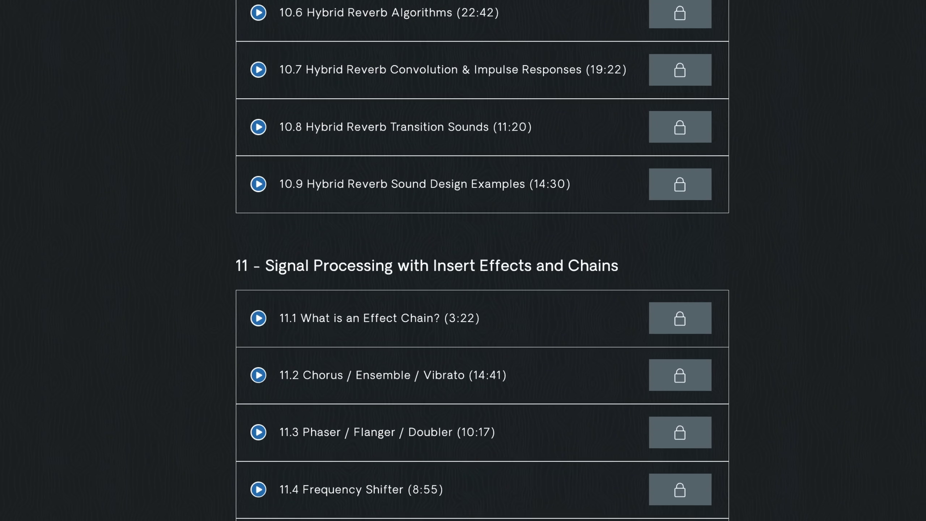
{"action": "scroll", "coordinate": [482, 255], "scroll_direction": "down", "scroll_amount": 20}
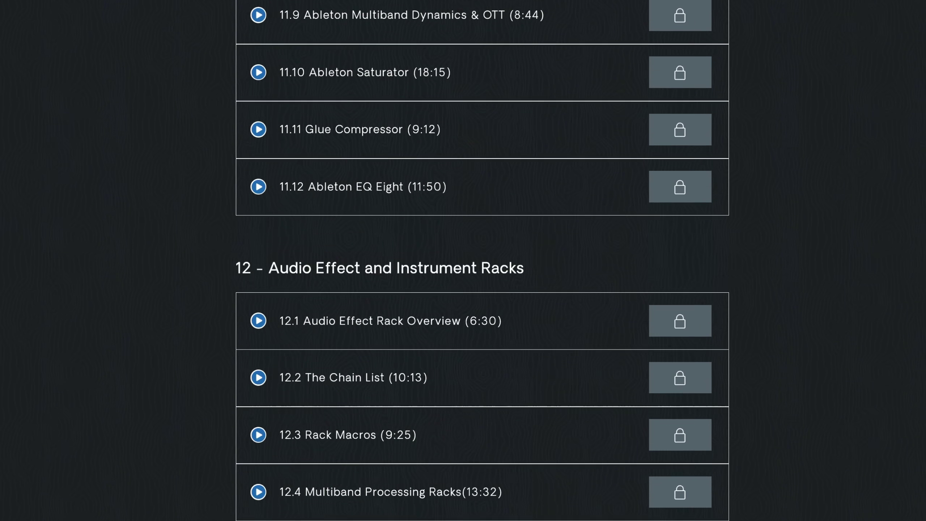
{"action": "scroll", "coordinate": [482, 256], "scroll_direction": "down", "scroll_amount": 20}
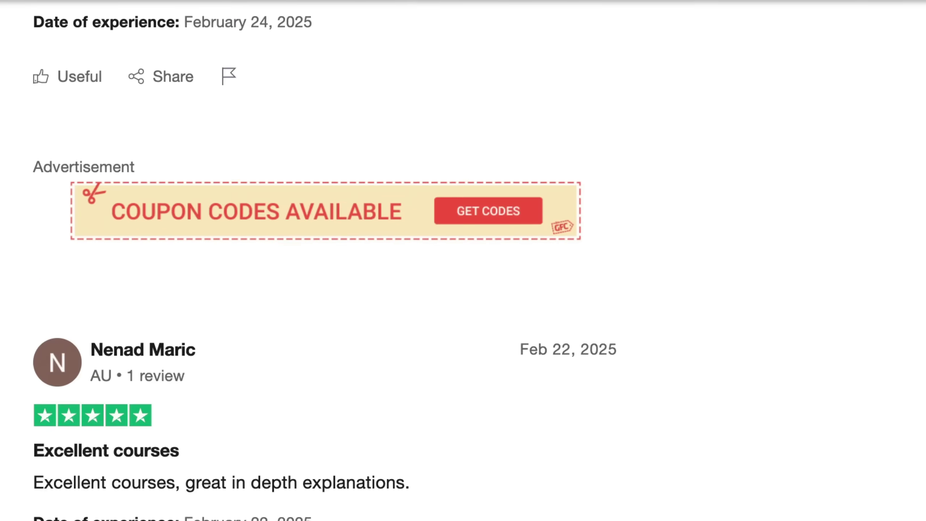
{"action": "scroll", "coordinate": [463, 261], "scroll_direction": "down", "scroll_amount": 20}
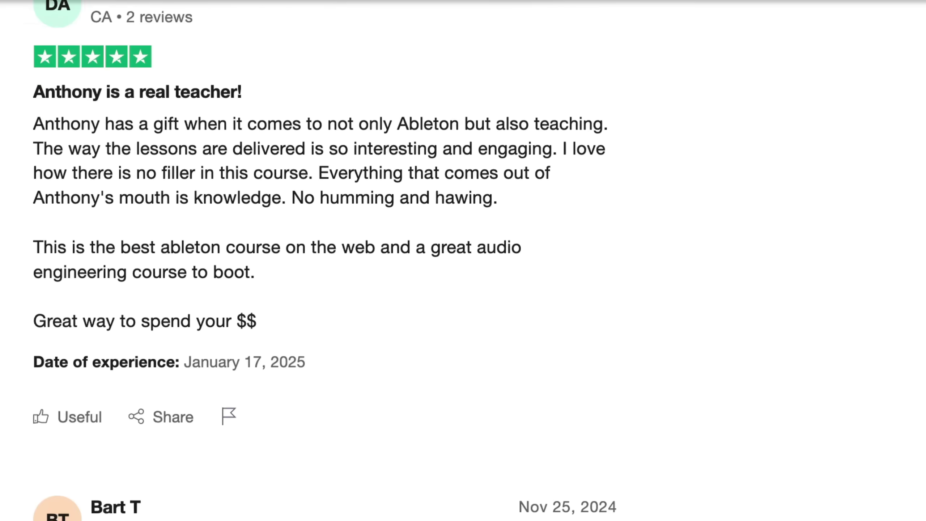
{"action": "scroll", "coordinate": [463, 260], "scroll_direction": "down", "scroll_amount": 20}
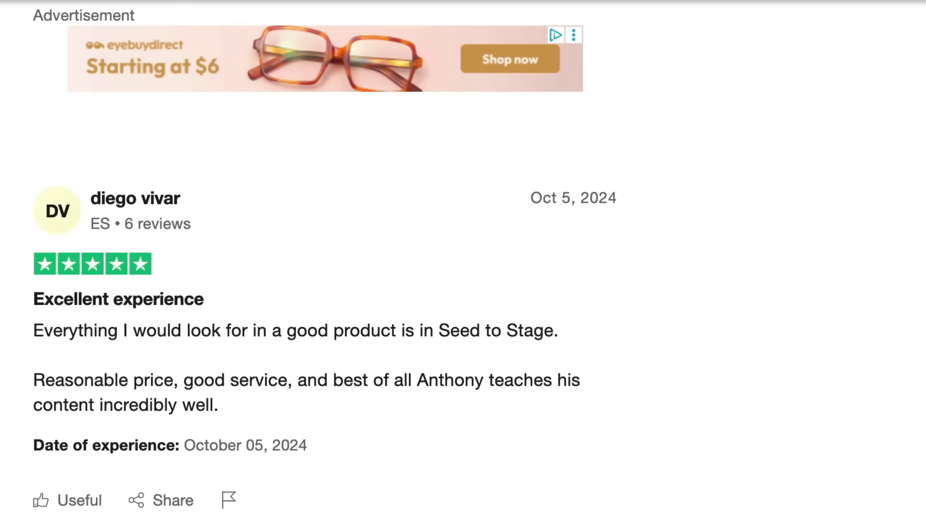
{"action": "scroll", "coordinate": [463, 261], "scroll_direction": "down", "scroll_amount": 20}
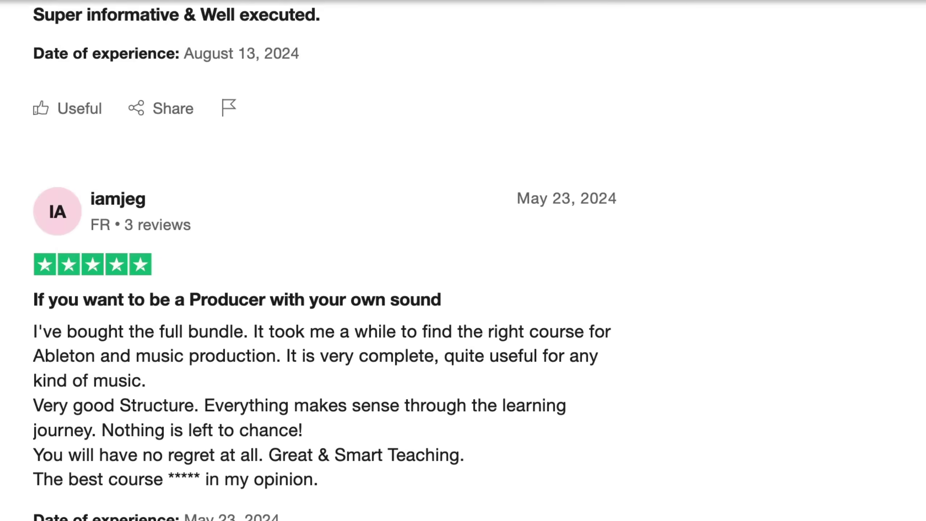
{"action": "scroll", "coordinate": [463, 260], "scroll_direction": "down", "scroll_amount": 20}
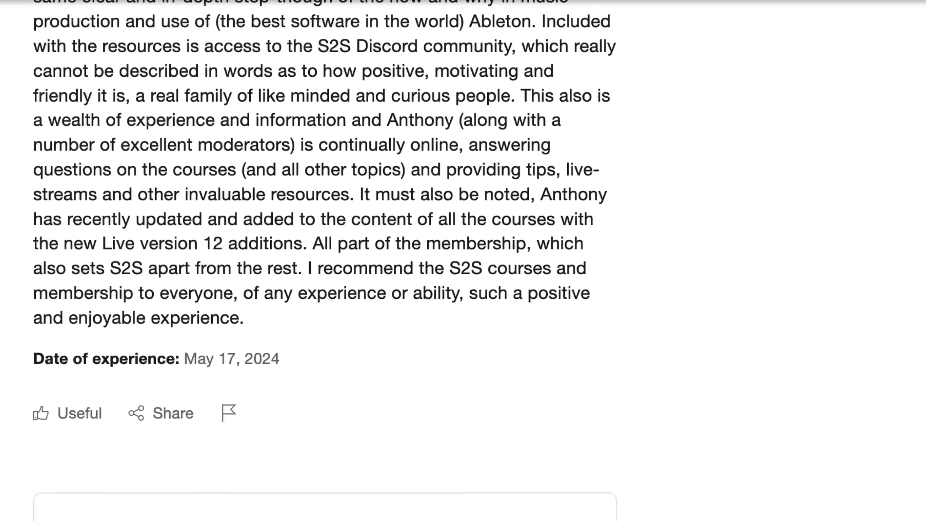
{"action": "scroll", "coordinate": [463, 261], "scroll_direction": "down", "scroll_amount": 20}
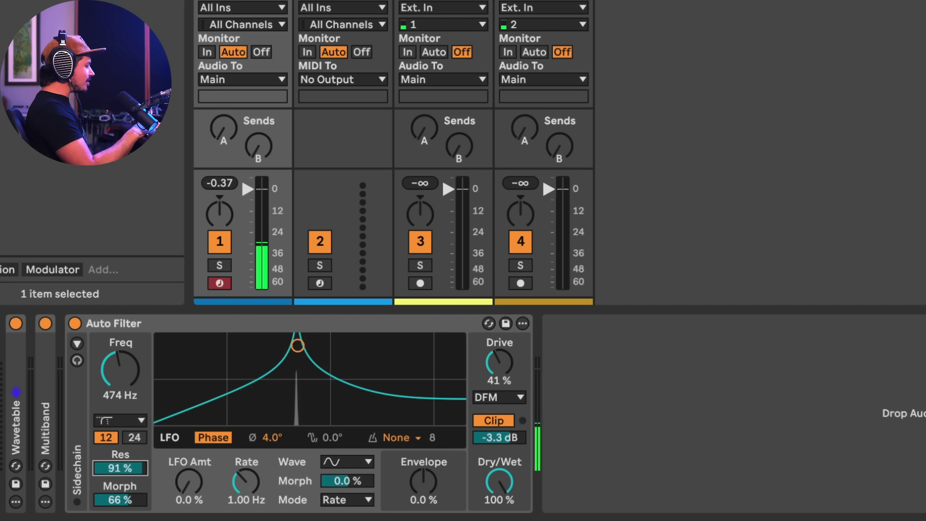
Set the Auto Filter resonance to 0 % and frequency to 1.22 kHz, and switch the filter type to DJ.
{"action": "left_click_drag", "start_coordinate": [115, 463], "coordinate": [115, 510]}
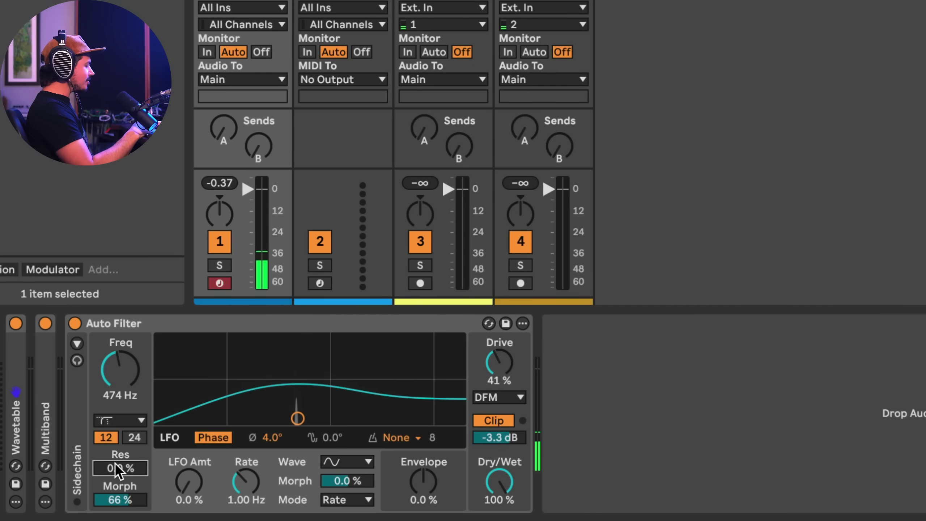
{"action": "left_click", "coordinate": [113, 421]}
{"action": "left_click", "coordinate": [127, 341]}
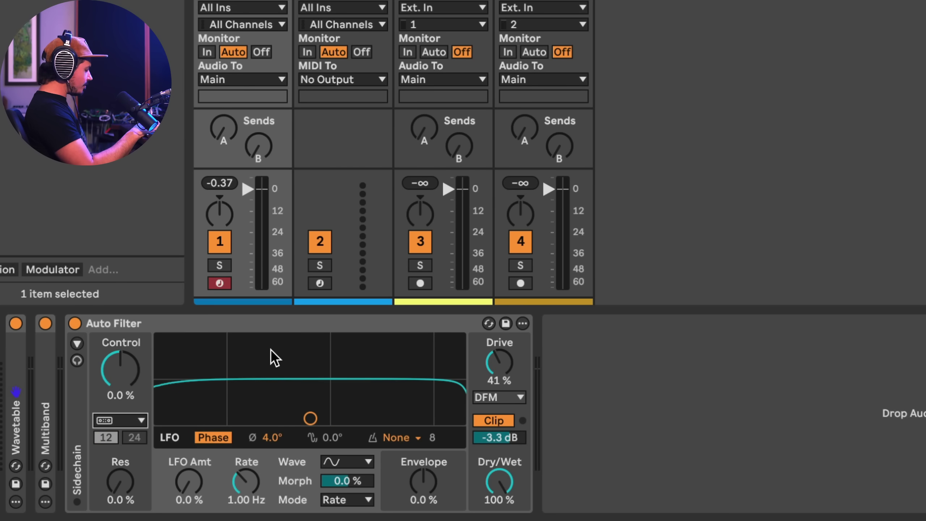
Try the DJ filter at -52 % control with 57 % resonance, and set it to 27 % control with 0 % resonance.
{"action": "left_click_drag", "start_coordinate": [309, 417], "coordinate": [306, 373]}
{"action": "double_click", "coordinate": [121, 376]}
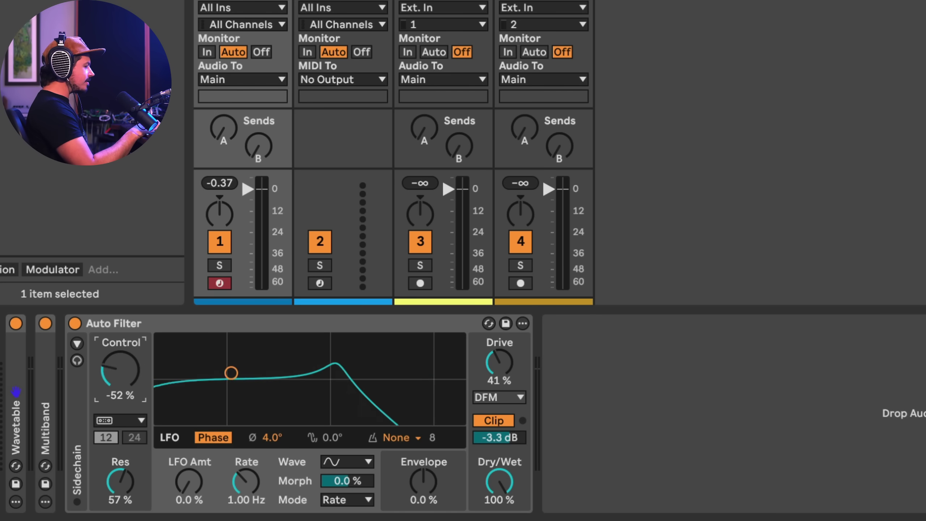
{"action": "left_click_drag", "start_coordinate": [120, 370], "coordinate": [120, 321]}
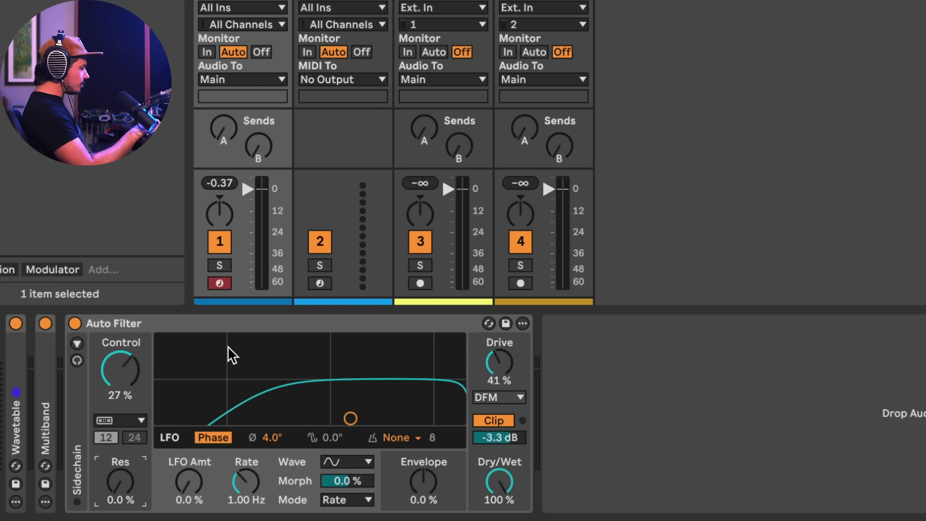
Reset the drive to 0 % and output to 0 dB, and sweep the DJ control, ending at 0 % with 48 % resonance.
{"action": "double_click", "coordinate": [495, 367]}
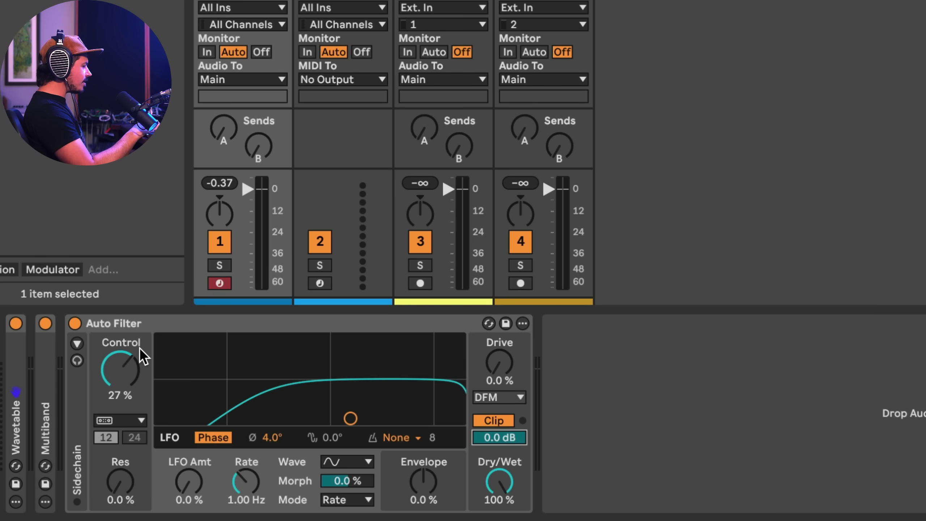
{"action": "mouse_move", "coordinate": [123, 370]}
{"action": "left_mouse_down"}
{"action": "mouse_move", "coordinate": [123, 387]}
{"action": "mouse_move", "coordinate": [123, 329]}
{"action": "mouse_move", "coordinate": [123, 378]}
{"action": "left_mouse_up"}
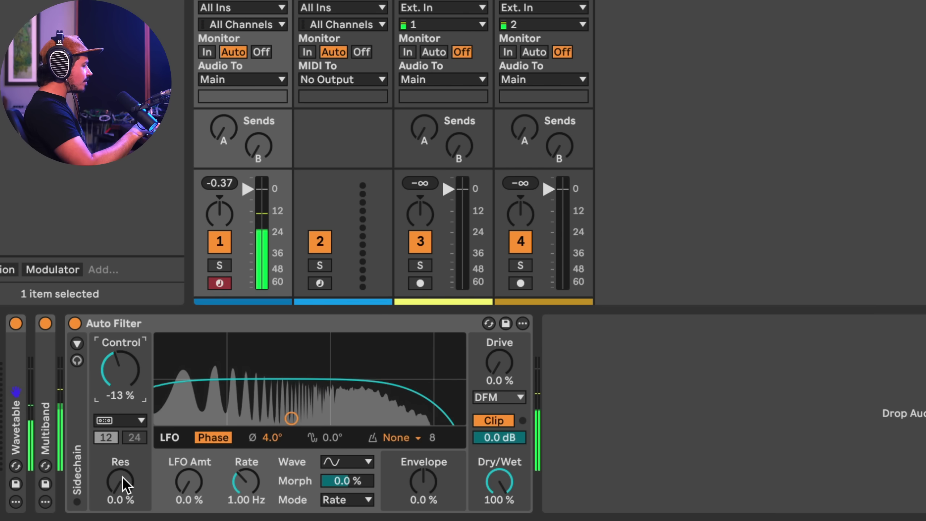
{"action": "left_click_drag", "start_coordinate": [124, 492], "coordinate": [124, 467]}
{"action": "mouse_move", "coordinate": [121, 369]}
{"action": "left_mouse_down"}
{"action": "mouse_move", "coordinate": [120, 324]}
{"action": "mouse_move", "coordinate": [121, 402]}
{"action": "mouse_move", "coordinate": [120, 347]}
{"action": "mouse_move", "coordinate": [120, 368]}
{"action": "left_mouse_up"}
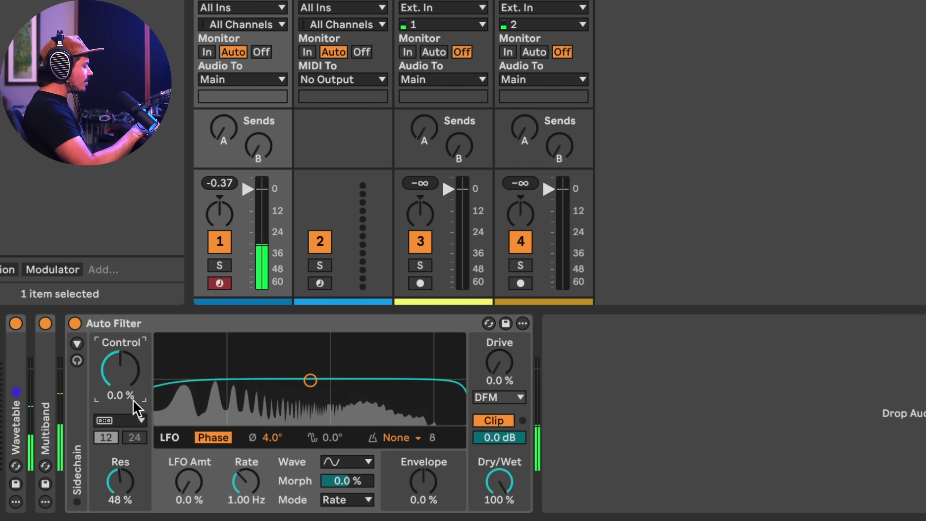
Switch the filter type to Comb and set it to 116 Hz, 49 % resonance and 100 % morph.
{"action": "left_click", "coordinate": [127, 422]}
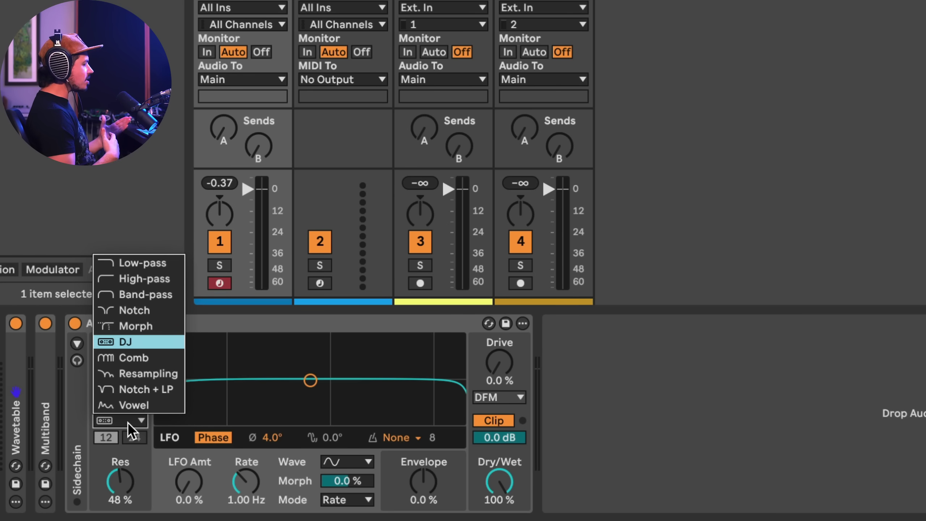
{"action": "left_click", "coordinate": [158, 359]}
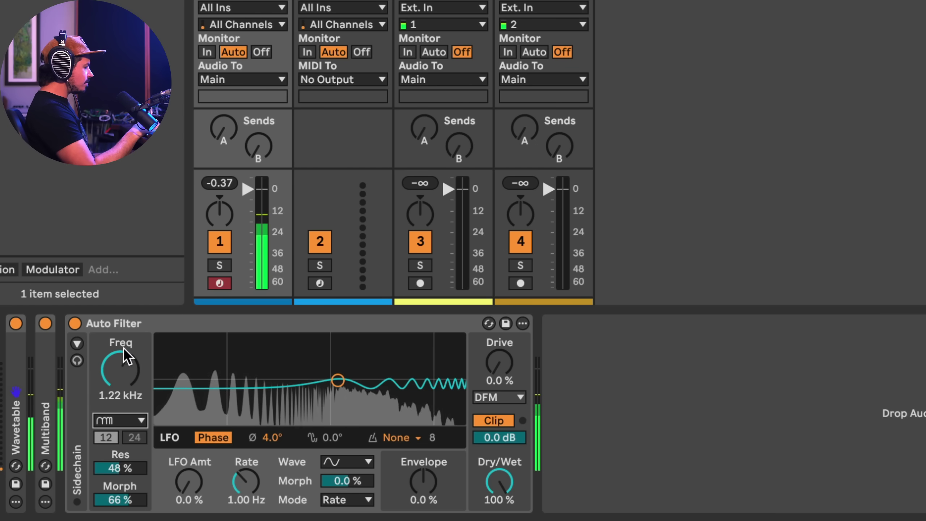
{"action": "left_click_drag", "start_coordinate": [117, 382], "coordinate": [117, 412]}
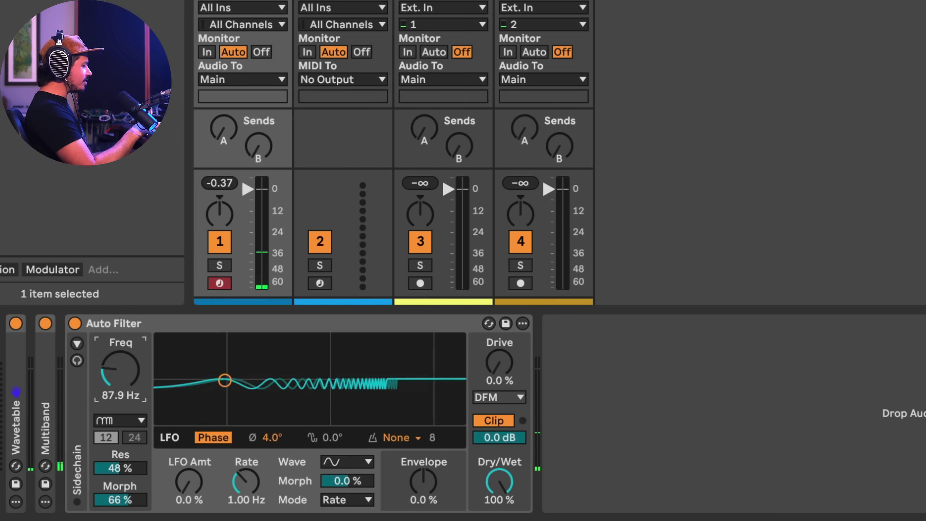
{"action": "mouse_move", "coordinate": [225, 380]}
{"action": "left_mouse_down"}
{"action": "mouse_move", "coordinate": [312, 380]}
{"action": "mouse_move", "coordinate": [205, 380]}
{"action": "mouse_move", "coordinate": [237, 380]}
{"action": "left_mouse_up"}
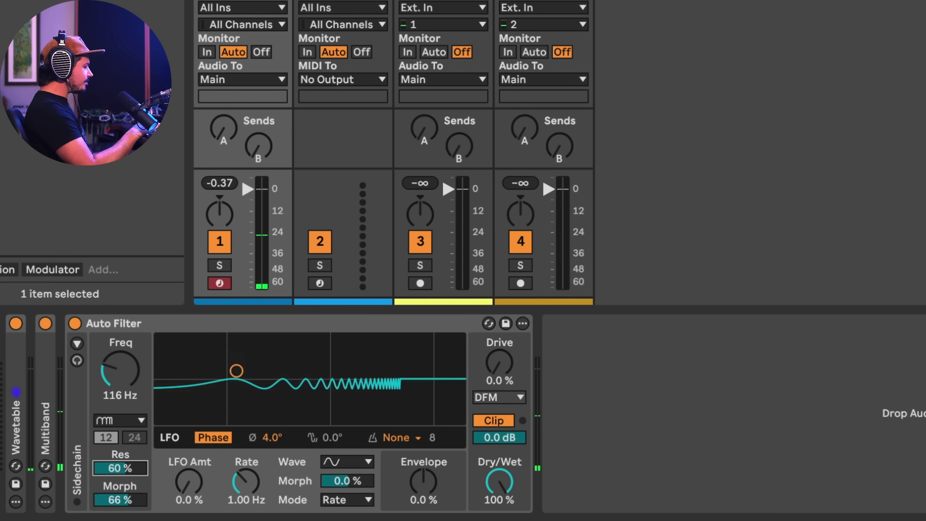
{"action": "mouse_move", "coordinate": [117, 496]}
{"action": "left_mouse_down"}
{"action": "mouse_move", "coordinate": [117, 472]}
{"action": "mouse_move", "coordinate": [120, 492]}
{"action": "left_mouse_up"}
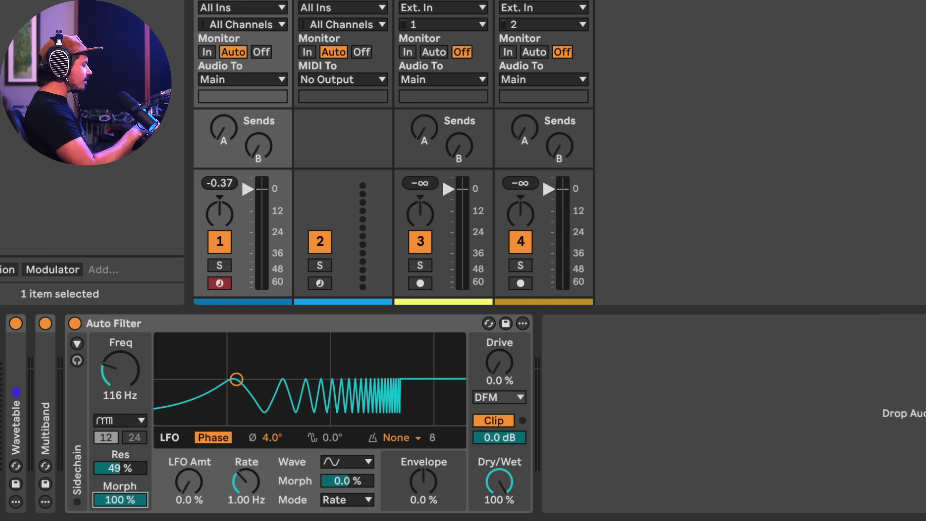
Set the drive to 37 % and sweep the Comb filter's frequency through 189 Hz, ending at 109 Hz.
{"action": "mouse_move", "coordinate": [123, 382]}
{"action": "left_mouse_down"}
{"action": "mouse_move", "coordinate": [123, 398]}
{"action": "mouse_move", "coordinate": [123, 385]}
{"action": "left_mouse_up"}
{"action": "left_click_drag", "start_coordinate": [499, 365], "coordinate": [499, 343]}
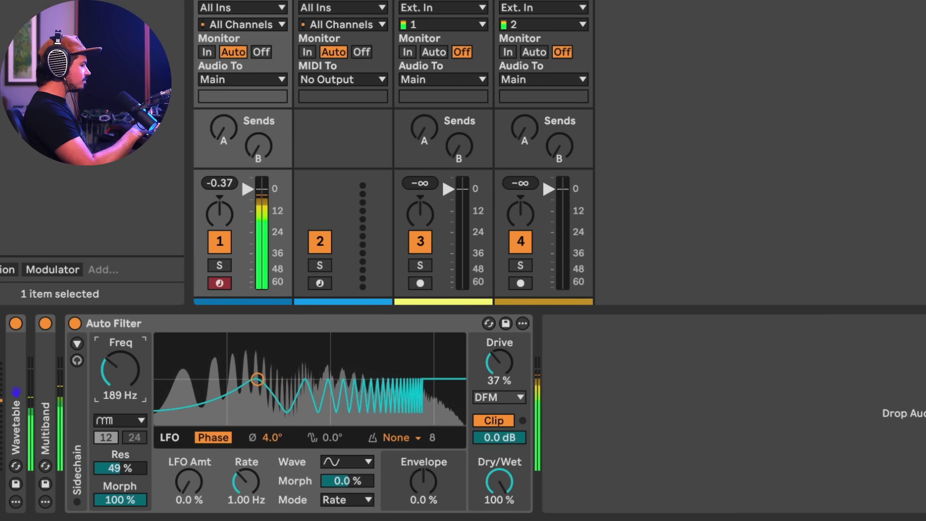
{"action": "mouse_move", "coordinate": [122, 385]}
{"action": "left_mouse_down"}
{"action": "mouse_move", "coordinate": [123, 376]}
{"action": "mouse_move", "coordinate": [123, 389]}
{"action": "left_mouse_up"}
Lower the Comb filter's morph to 0 % and set its frequency to 249 Hz.
{"action": "left_click", "coordinate": [129, 499]}
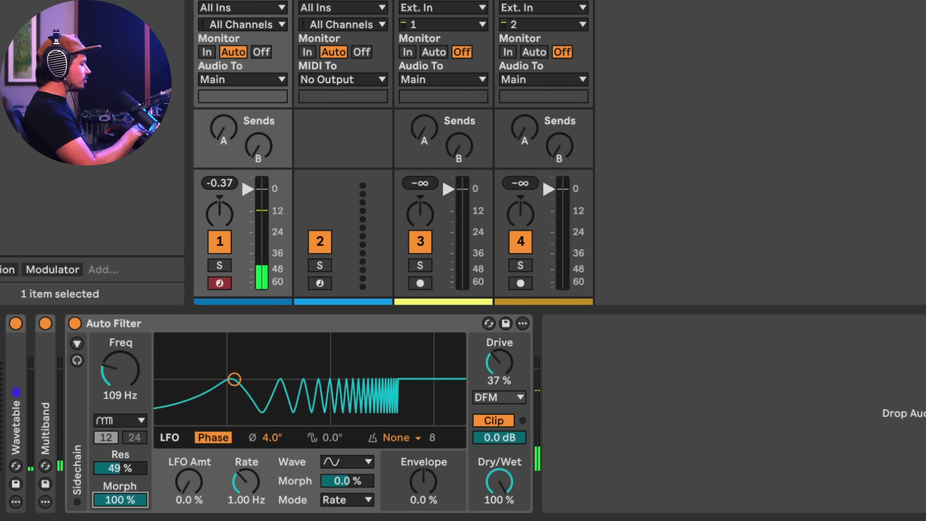
{"action": "left_click_drag", "start_coordinate": [129, 499], "coordinate": [130, 518]}
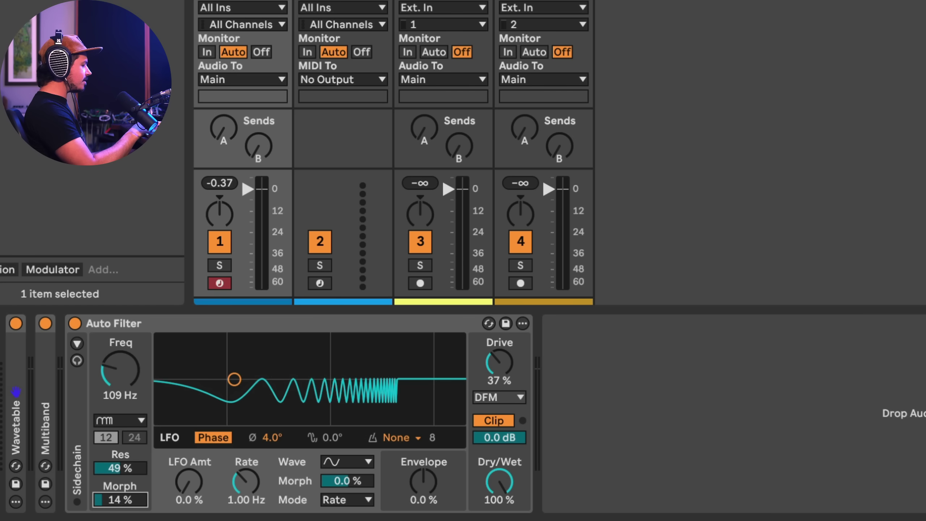
{"action": "mouse_move", "coordinate": [130, 499]}
{"action": "left_mouse_down"}
{"action": "mouse_move", "coordinate": [130, 457]}
{"action": "mouse_move", "coordinate": [130, 505]}
{"action": "left_mouse_up"}
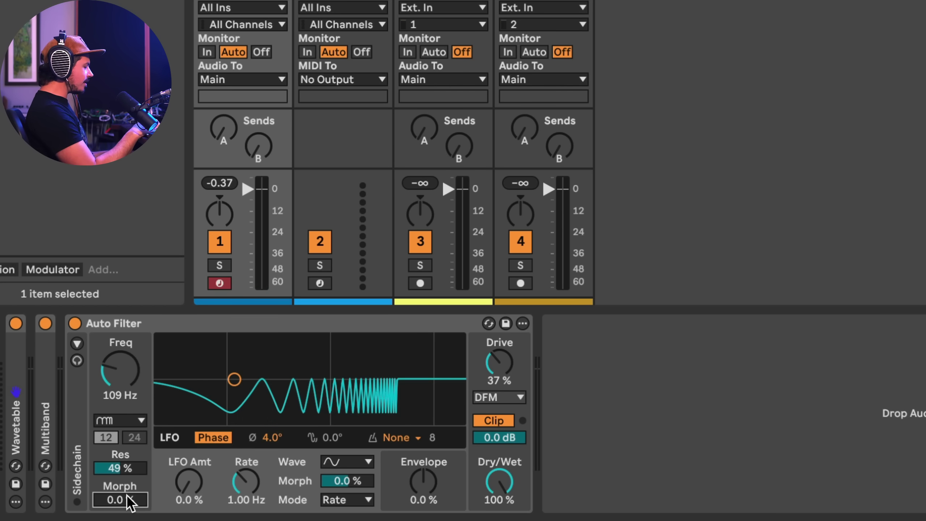
{"action": "left_click_drag", "start_coordinate": [127, 495], "coordinate": [127, 495]}
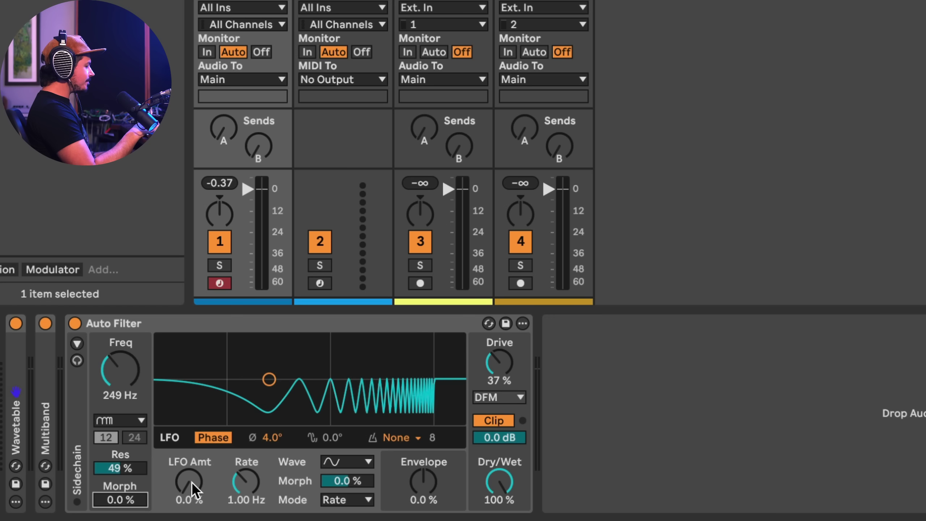
Set the LFO to 16 % amount and 0.36 Hz rate, try an 87° phase offset, and switch from Phase to Spin at 0 %.
{"action": "left_click_drag", "start_coordinate": [184, 485], "coordinate": [185, 484]}
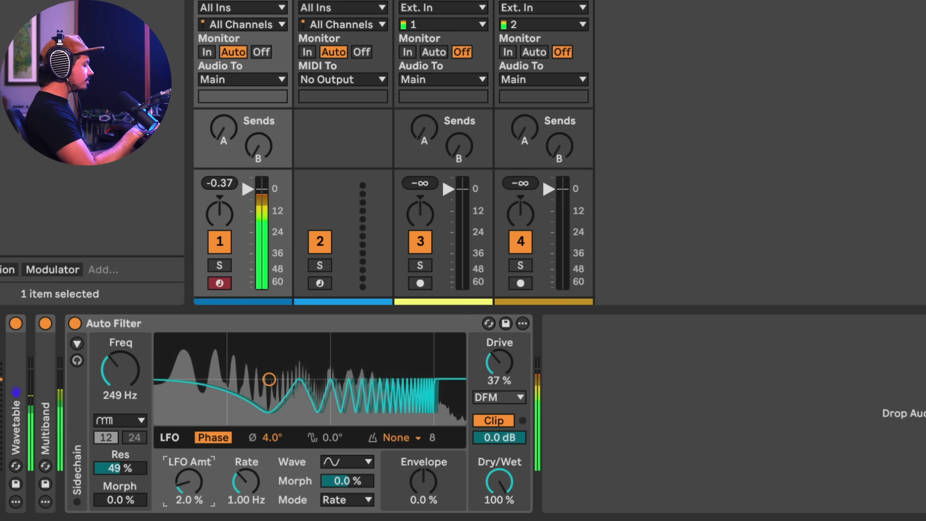
{"action": "left_click_drag", "start_coordinate": [188, 482], "coordinate": [188, 481]}
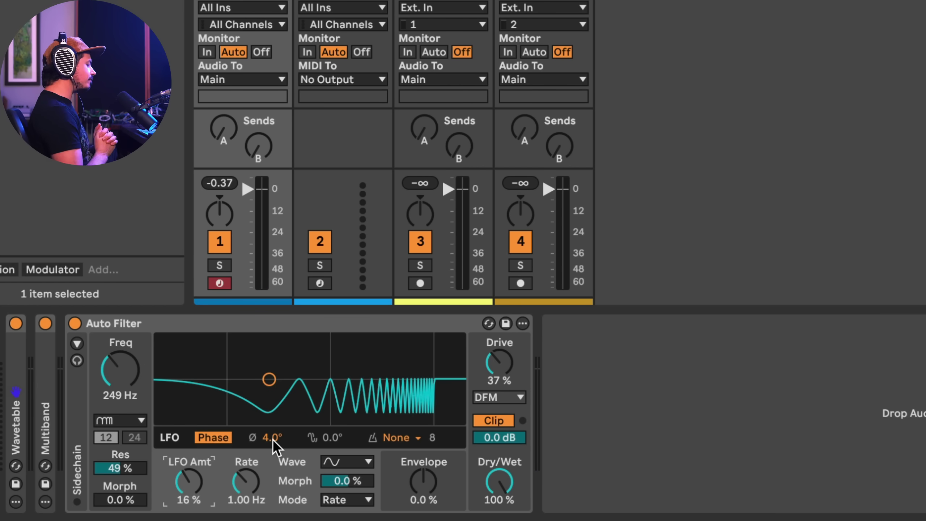
{"action": "left_click_drag", "start_coordinate": [272, 439], "coordinate": [272, 408]}
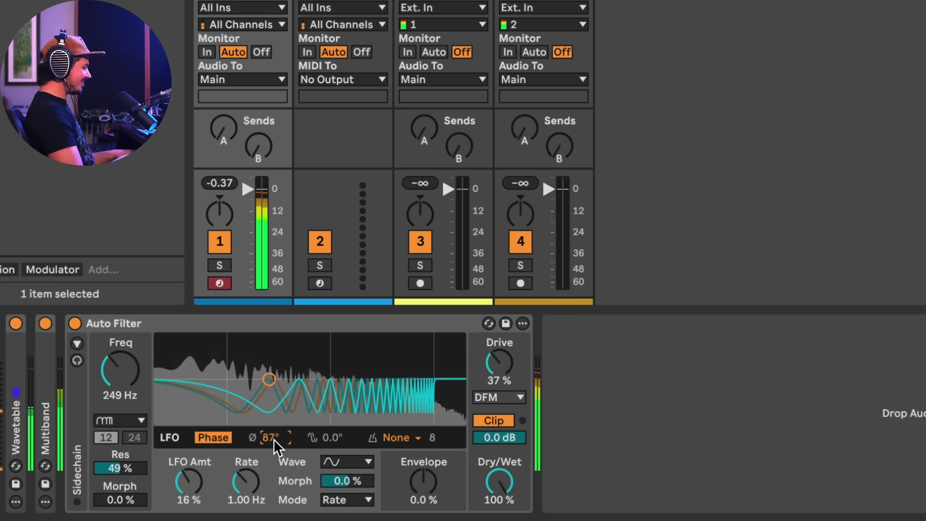
{"action": "mouse_move", "coordinate": [243, 477]}
{"action": "left_mouse_down"}
{"action": "mouse_move", "coordinate": [243, 453]}
{"action": "mouse_move", "coordinate": [243, 485]}
{"action": "left_mouse_up"}
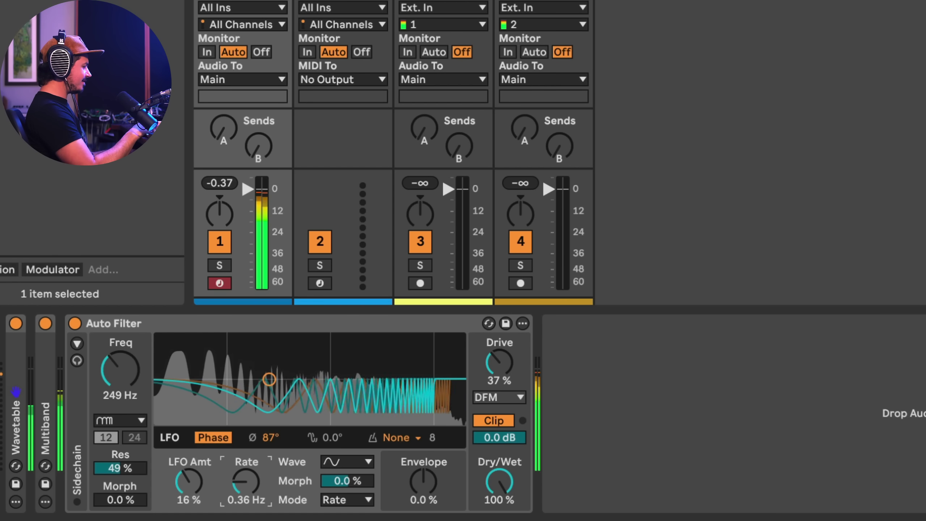
{"action": "double_click", "coordinate": [271, 439]}
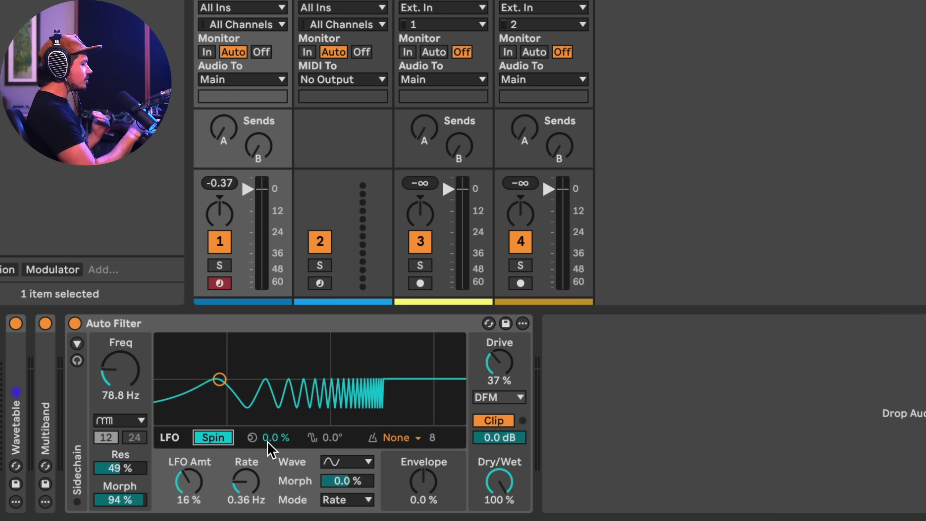
Try the LFO's Spin at 12 % and 50 %, and switch it back to Phase.
{"action": "left_click_drag", "start_coordinate": [268, 441], "coordinate": [267, 439]}
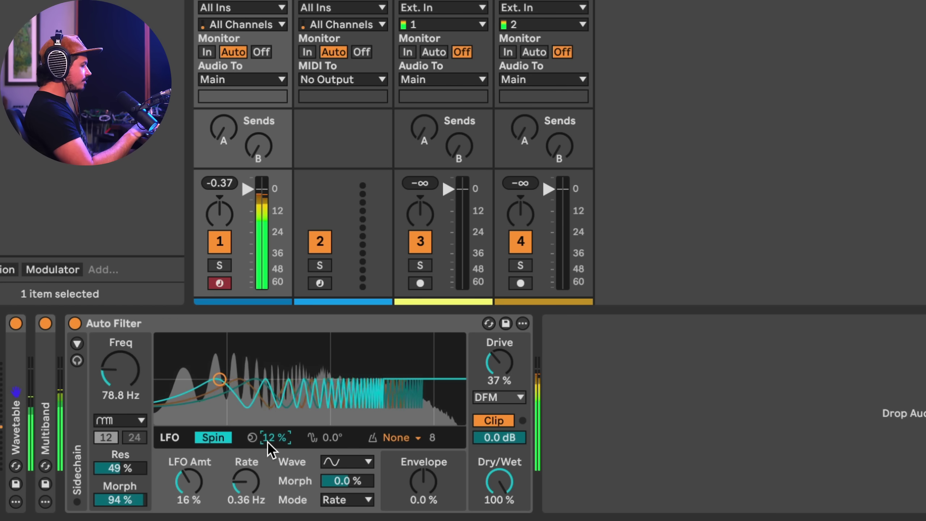
{"action": "left_click_drag", "start_coordinate": [268, 441], "coordinate": [288, 430]}
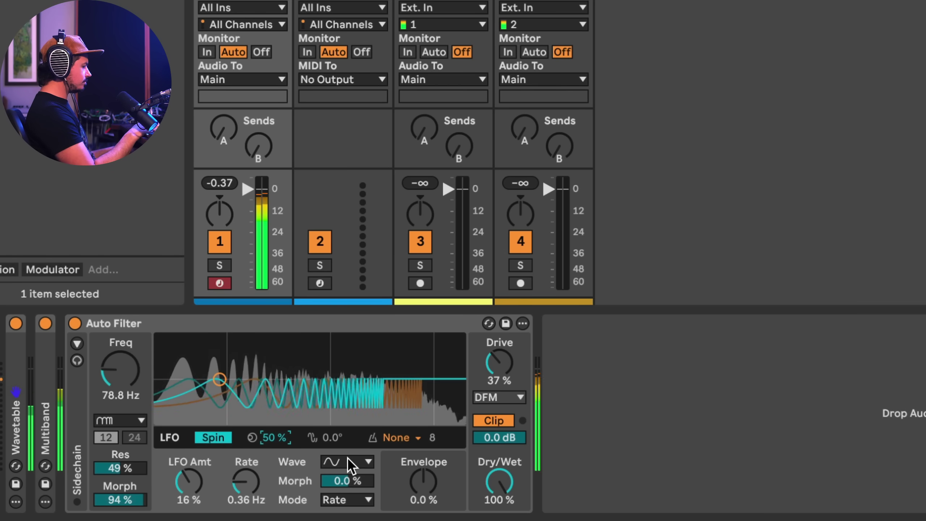
{"action": "left_click", "coordinate": [213, 437]}
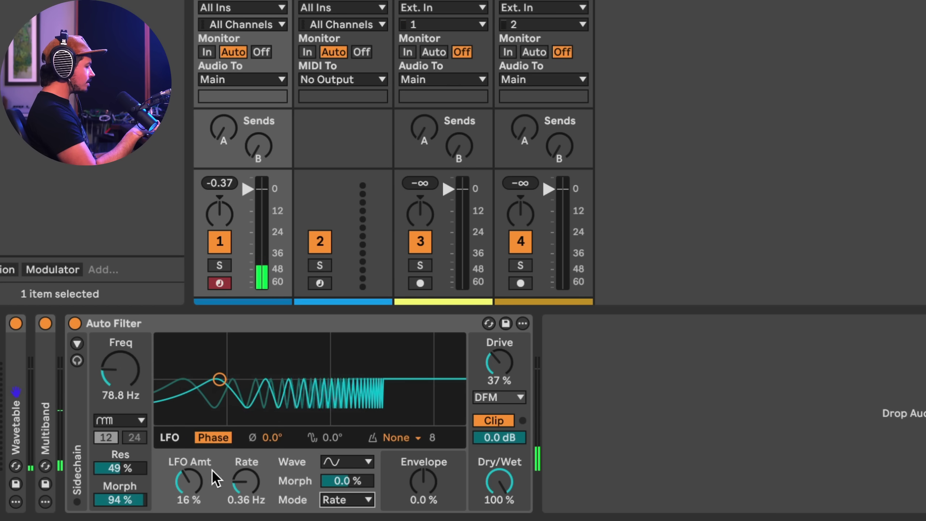
Set the LFO to a Saw wave, try 100 % morph and 7.11 Hz, ending at -12 % morph, 35 % amount, 1.81 Hz and 79° phase.
{"action": "left_click", "coordinate": [337, 458]}
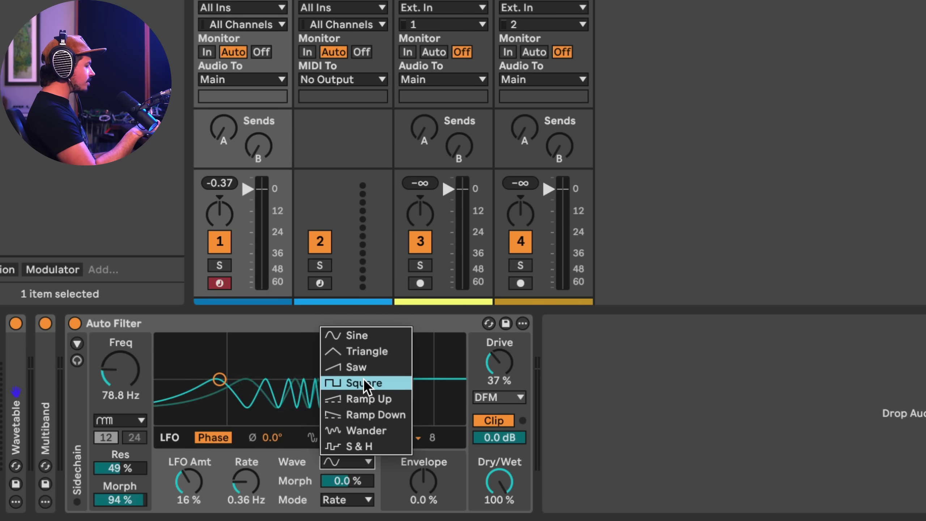
{"action": "left_click", "coordinate": [359, 369]}
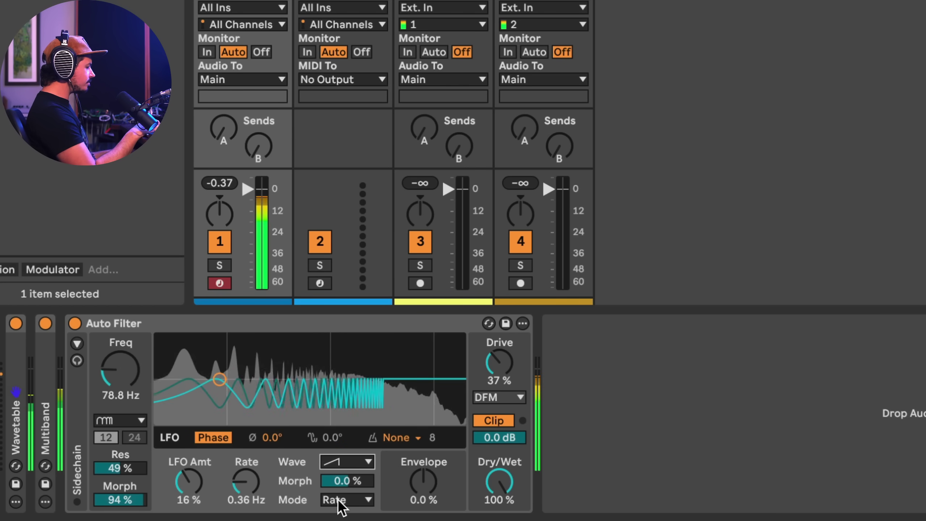
{"action": "left_click_drag", "start_coordinate": [359, 482], "coordinate": [359, 448]}
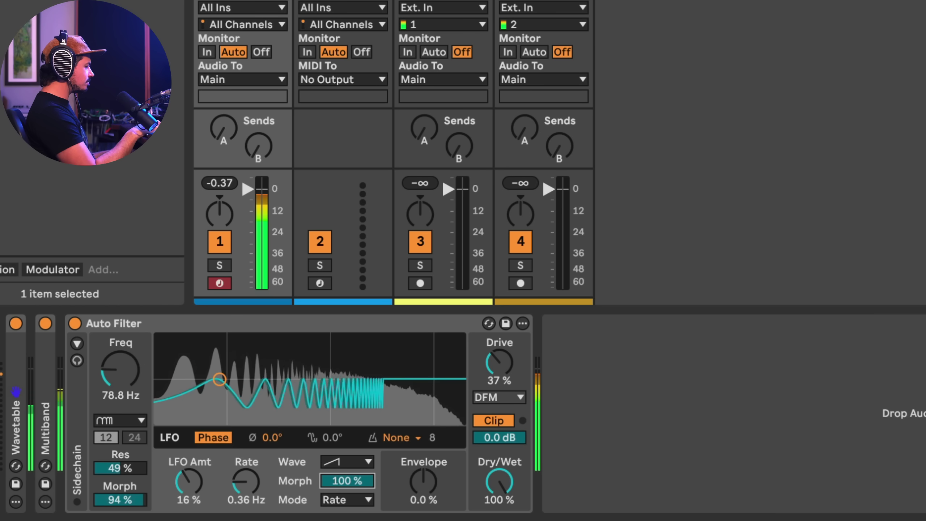
{"action": "mouse_move", "coordinate": [257, 483]}
{"action": "left_mouse_down"}
{"action": "mouse_move", "coordinate": [257, 457]}
{"action": "mouse_move", "coordinate": [255, 478]}
{"action": "left_mouse_up"}
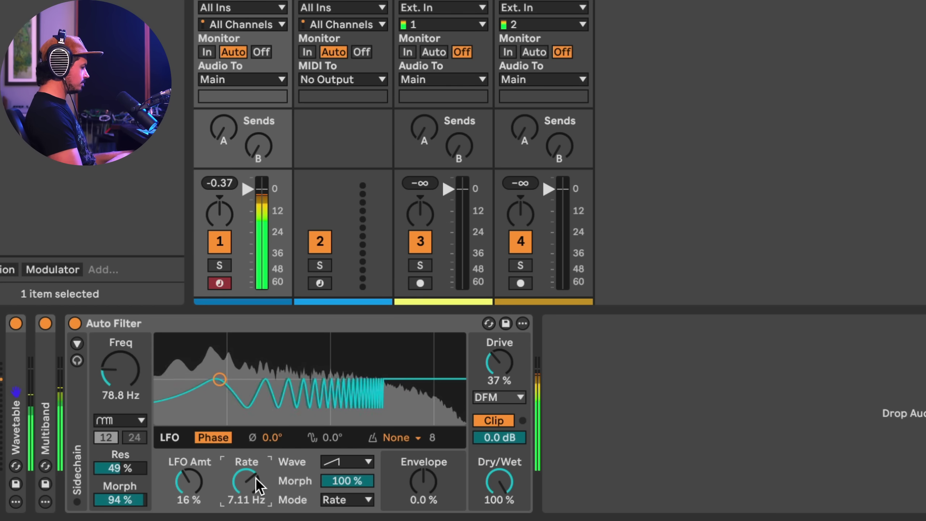
{"action": "left_click_drag", "start_coordinate": [271, 440], "coordinate": [272, 411]}
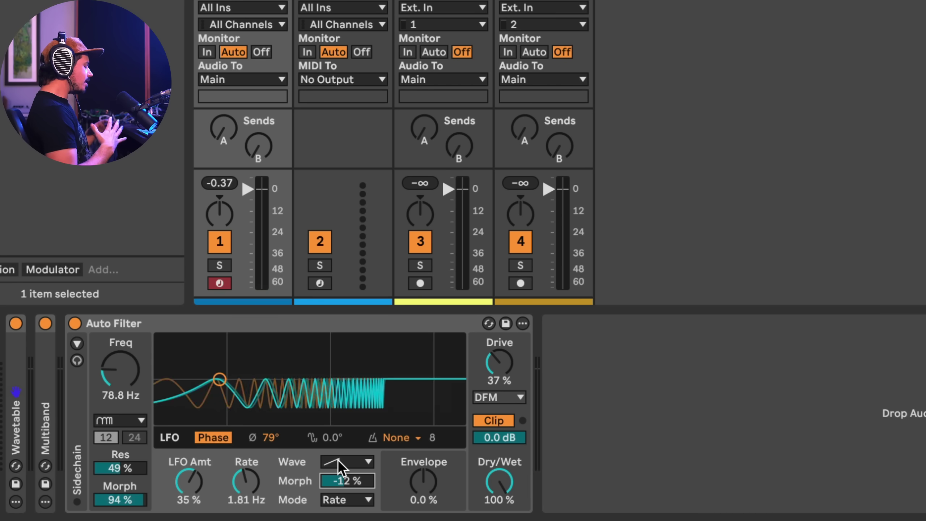
Switch the LFO to a Square wave with 0° phase and sweep its morph through 100 % and -100 %, ending at 1.6 %.
{"action": "left_click", "coordinate": [337, 459]}
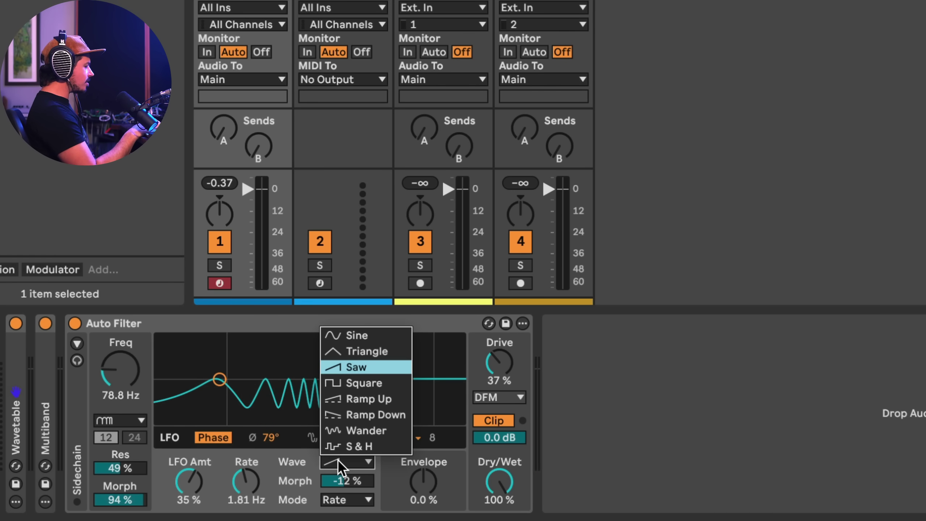
{"action": "left_click", "coordinate": [361, 381]}
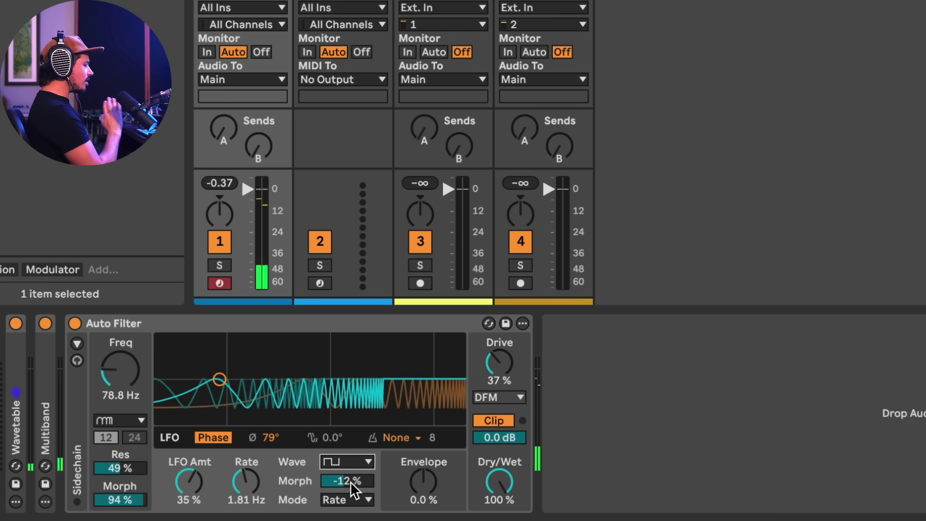
{"action": "double_click", "coordinate": [271, 438]}
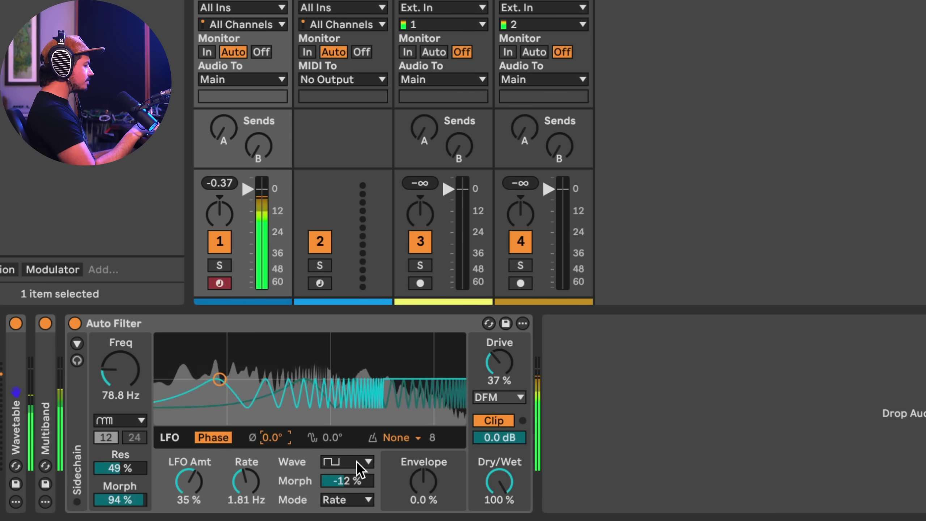
{"action": "left_click_drag", "start_coordinate": [345, 480], "coordinate": [345, 435]}
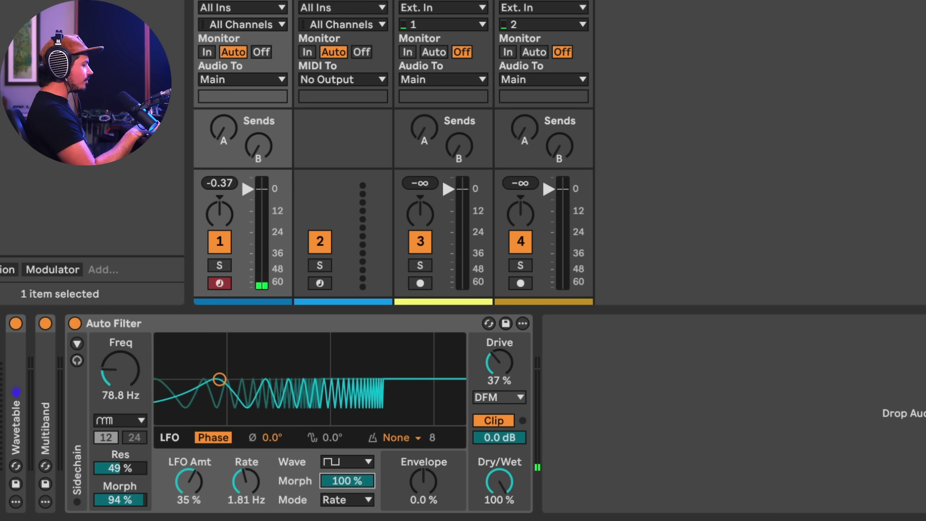
{"action": "left_click_drag", "start_coordinate": [347, 481], "coordinate": [346, 517]}
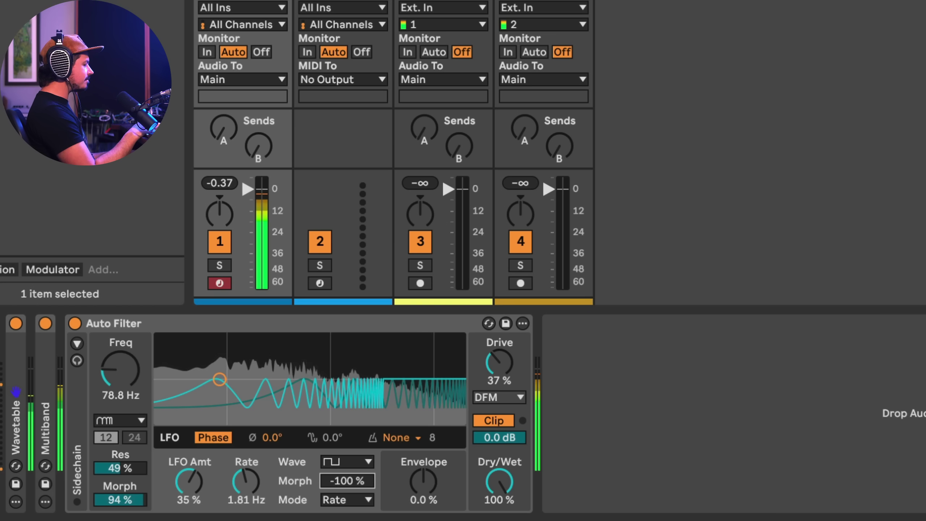
{"action": "left_click_drag", "start_coordinate": [347, 480], "coordinate": [347, 461]}
Switch the filter type to Notch + LP, modulated by an S & H LFO at 41 % amount and 9.17 Hz rate.
{"action": "left_click", "coordinate": [351, 459]}
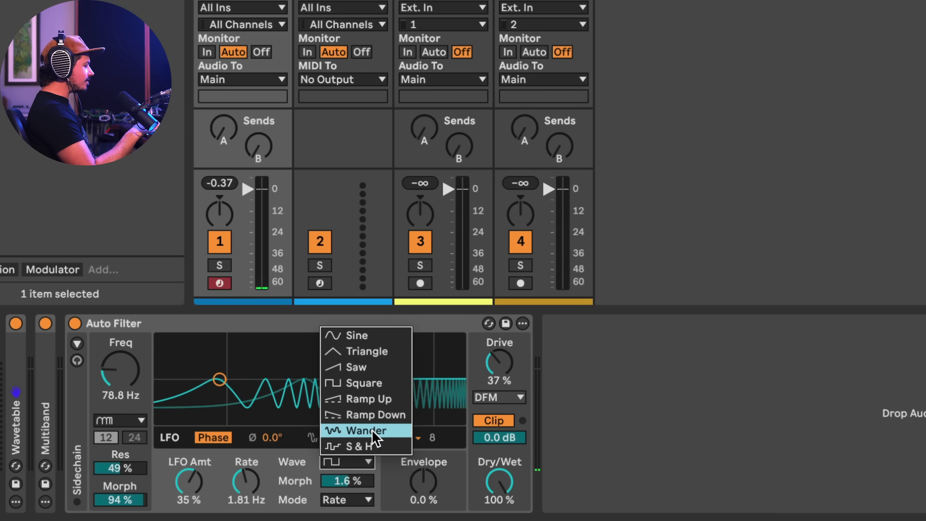
{"action": "left_click", "coordinate": [368, 445]}
{"action": "left_click", "coordinate": [118, 420]}
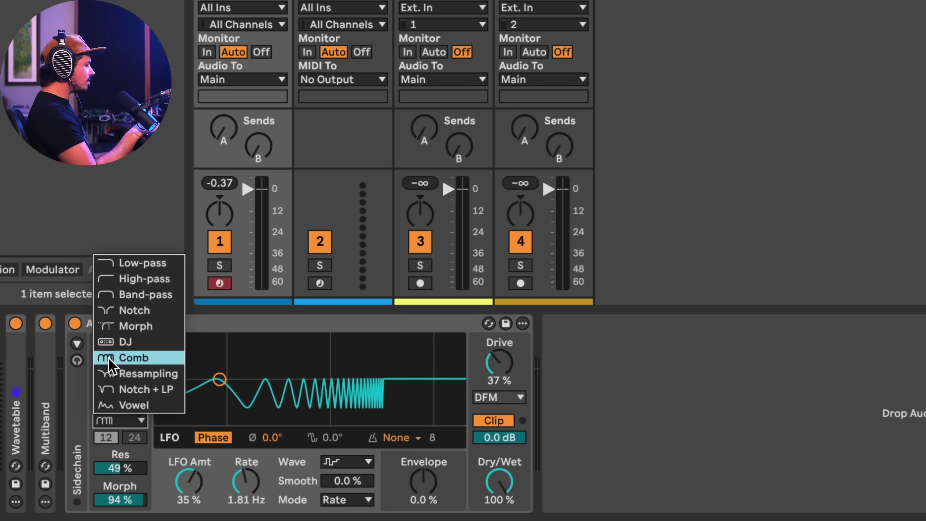
{"action": "left_click", "coordinate": [110, 386]}
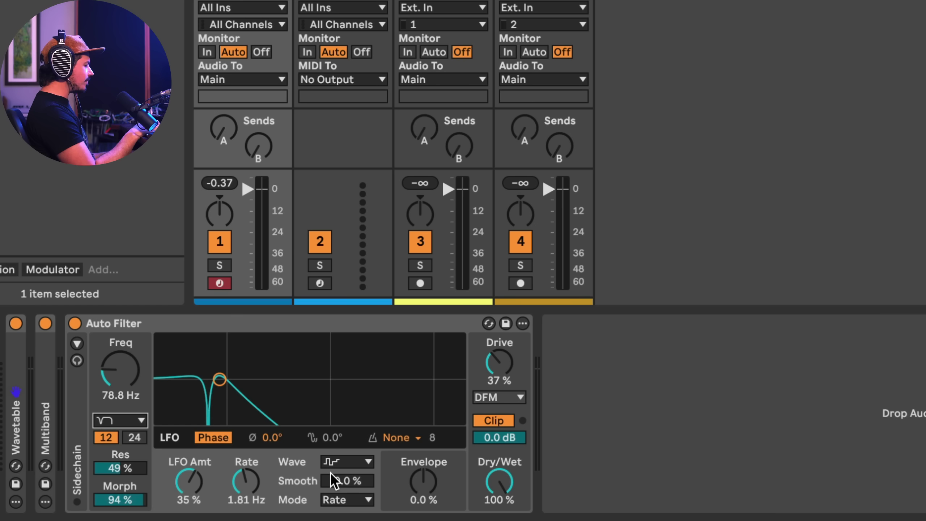
{"action": "left_click_drag", "start_coordinate": [197, 486], "coordinate": [246, 462]}
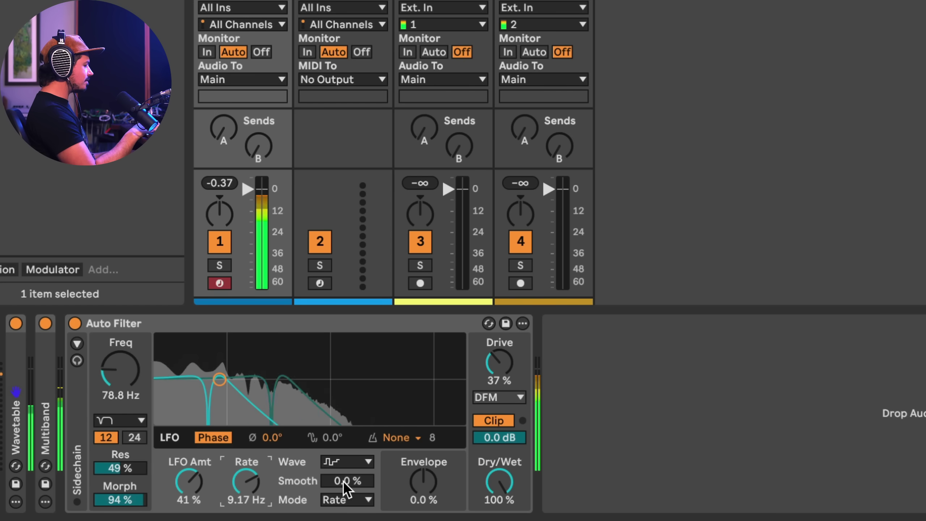
Sweep the Notch + LP frequency through 2.00 kHz to 567 Hz at 79 % resonance, and raise the LFO smoothing to 53 %.
{"action": "mouse_move", "coordinate": [130, 365]}
{"action": "left_mouse_down"}
{"action": "mouse_move", "coordinate": [129, 338]}
{"action": "mouse_move", "coordinate": [129, 376]}
{"action": "left_mouse_up"}
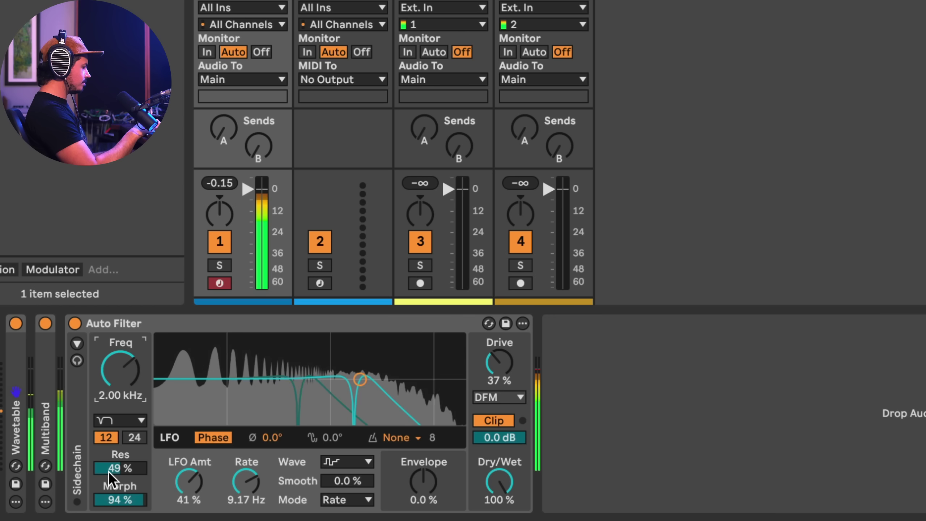
{"action": "left_click_drag", "start_coordinate": [108, 472], "coordinate": [108, 450]}
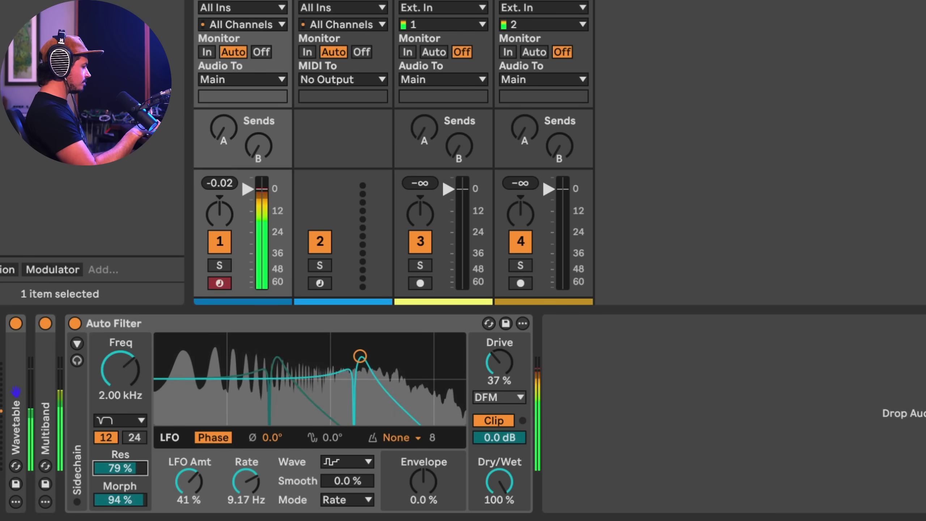
{"action": "left_click_drag", "start_coordinate": [120, 370], "coordinate": [120, 398]}
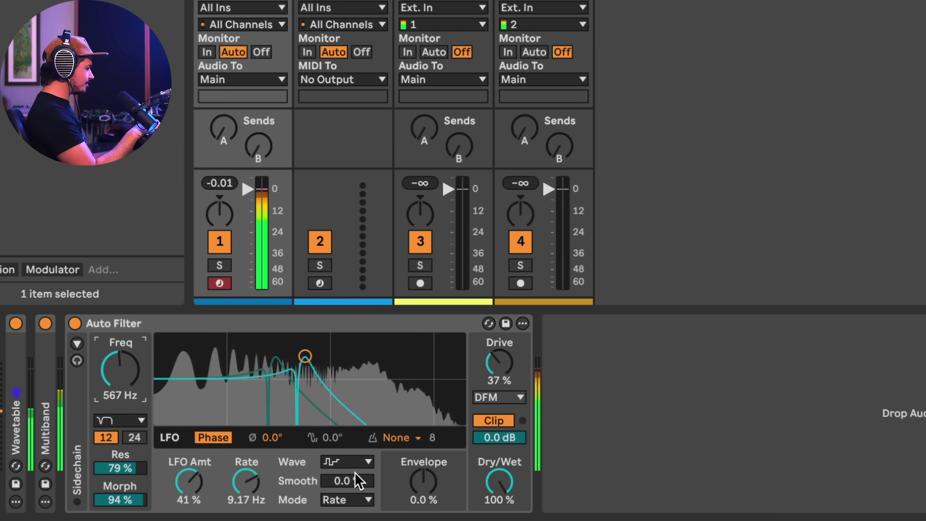
{"action": "left_click_drag", "start_coordinate": [355, 473], "coordinate": [355, 448]}
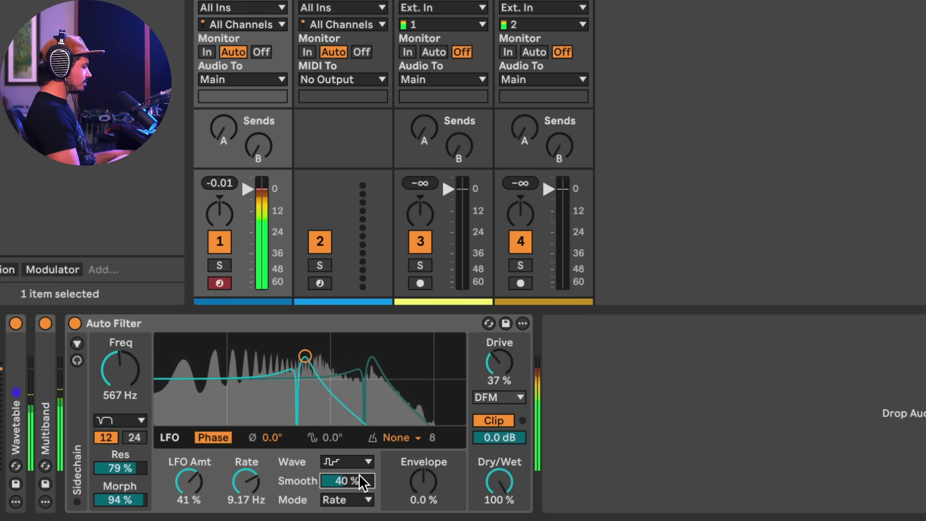
{"action": "left_click_drag", "start_coordinate": [359, 475], "coordinate": [359, 469]}
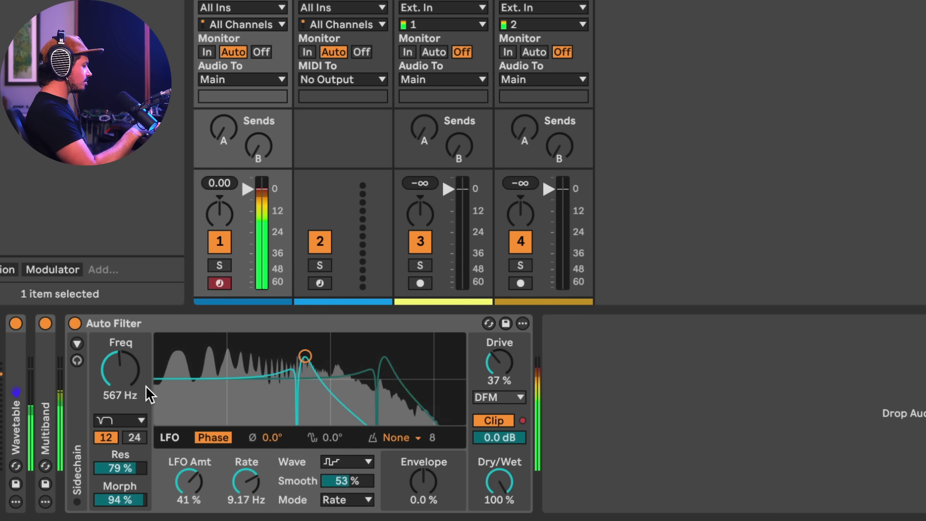
Set the filter to 34 % resonance and 70 % morph, sweeping its frequency through 1.52 kHz and 3.66 kHz to 2.11 kHz.
{"action": "left_click_drag", "start_coordinate": [123, 366], "coordinate": [122, 387]}
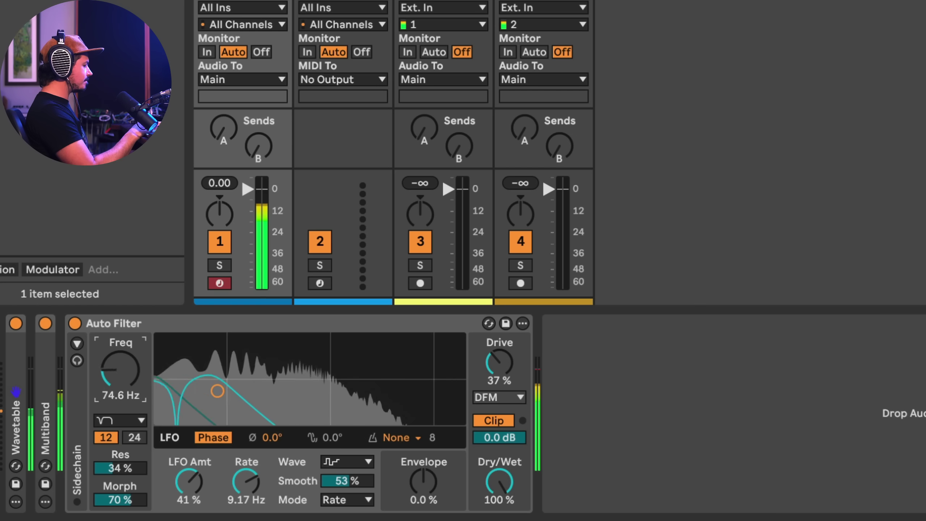
{"action": "left_click_drag", "start_coordinate": [123, 396], "coordinate": [132, 372]}
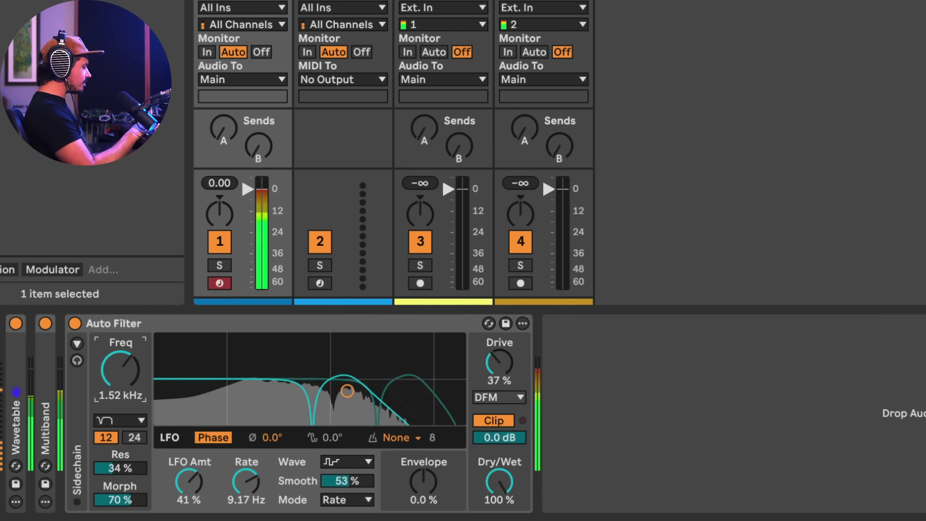
{"action": "left_click_drag", "start_coordinate": [121, 369], "coordinate": [120, 413]}
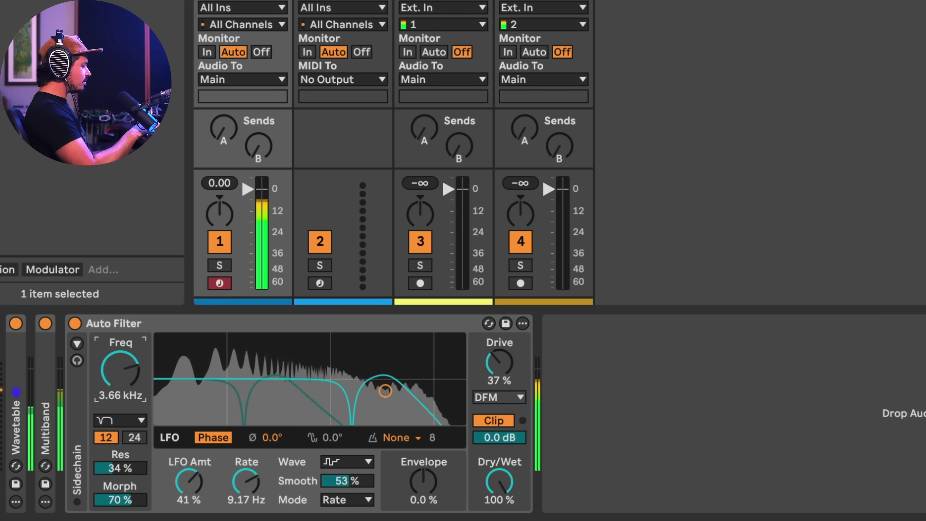
{"action": "left_click", "coordinate": [113, 416]}
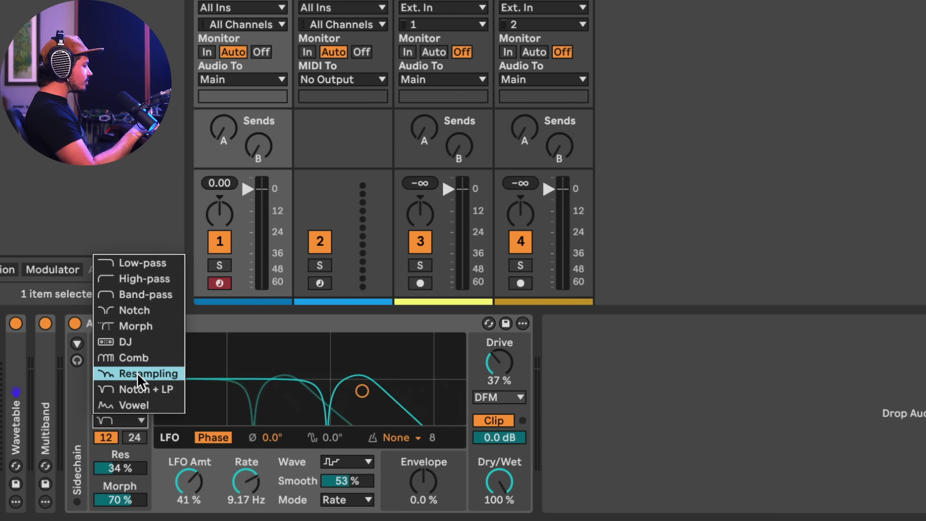
{"action": "key", "text": "Escape"}
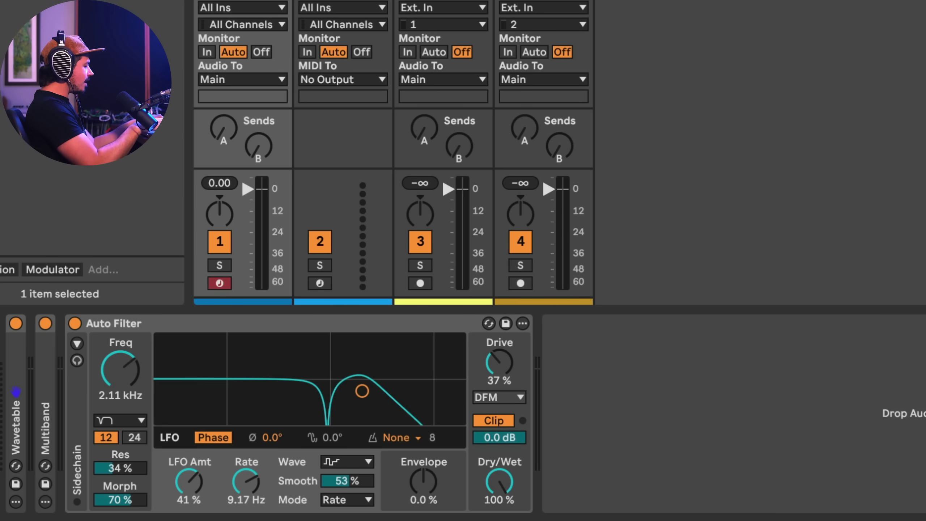
Add a second Auto Filter after the first and set it to the Resampling type at about 2.51 kHz and 9.3 % resonance.
{"action": "key", "text": "ctrl+f"}
{"action": "type", "text": "au"}
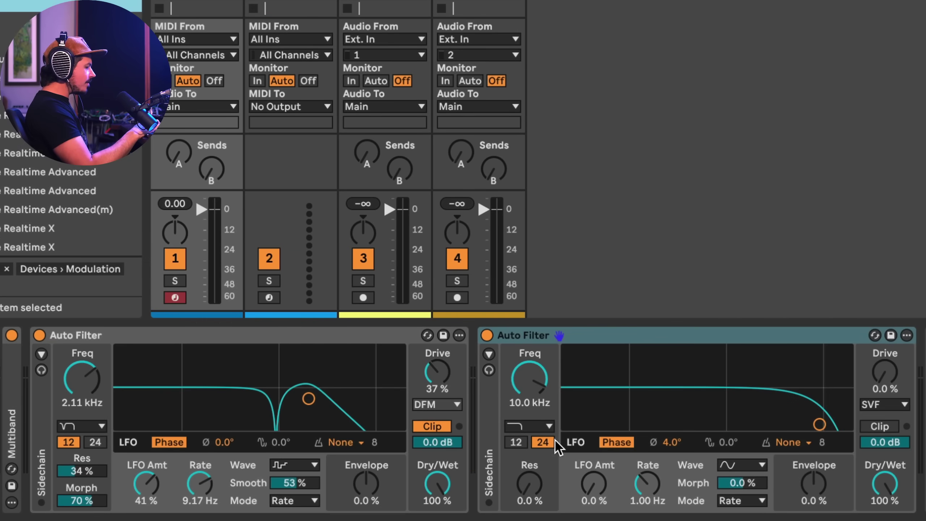
{"action": "left_click", "coordinate": [608, 420]}
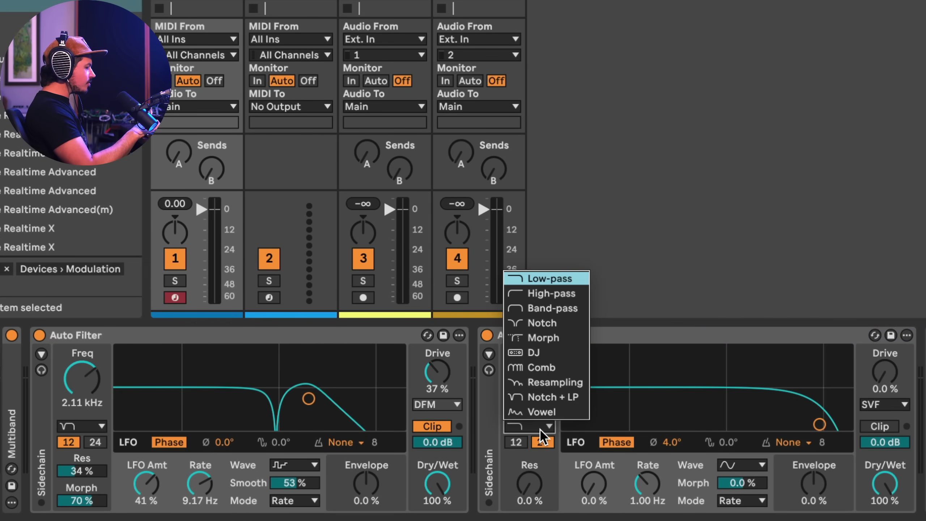
{"action": "left_click", "coordinate": [544, 383]}
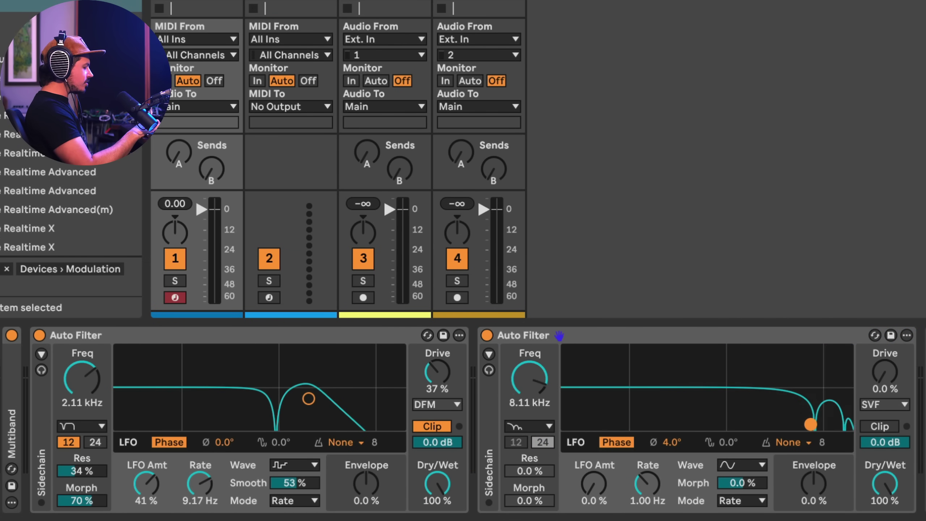
{"action": "left_click_drag", "start_coordinate": [816, 412], "coordinate": [730, 400]}
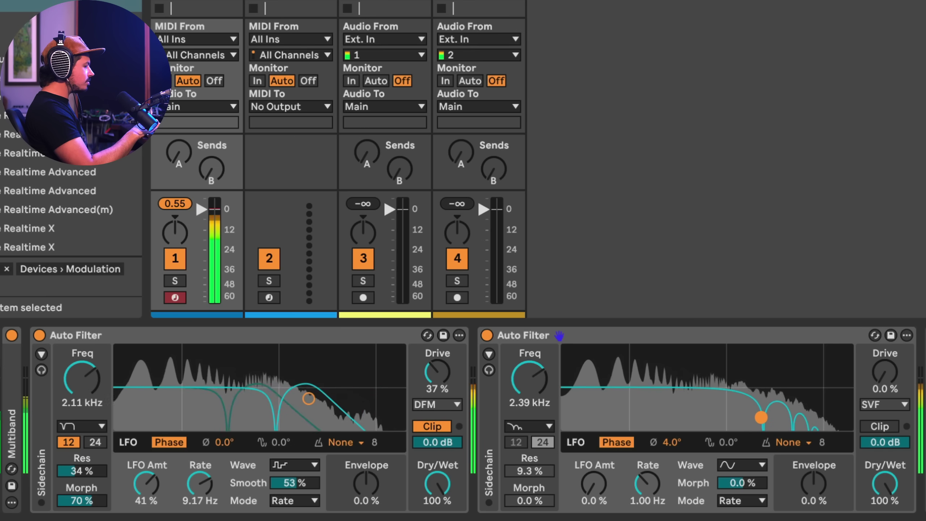
Set the first filter's LFO to a Triangle wave at 0.69 Hz and 42 % amount, and raise that filter's resonance to 68 %.
{"action": "left_click_drag", "start_coordinate": [192, 489], "coordinate": [193, 514]}
{"action": "mouse_move", "coordinate": [145, 483]}
{"action": "left_mouse_down"}
{"action": "mouse_move", "coordinate": [146, 493]}
{"action": "mouse_move", "coordinate": [146, 473]}
{"action": "mouse_move", "coordinate": [146, 481]}
{"action": "left_mouse_up"}
{"action": "left_click", "coordinate": [293, 465]}
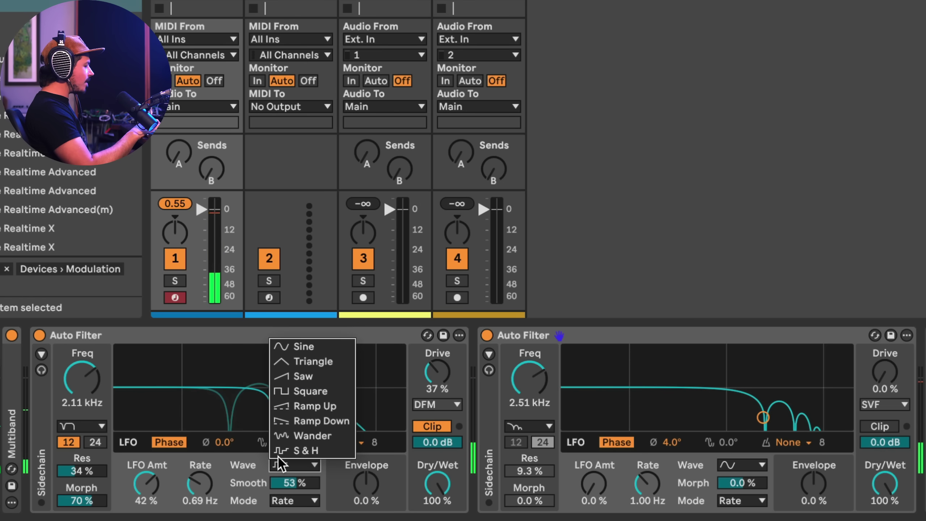
{"action": "left_click", "coordinate": [308, 362]}
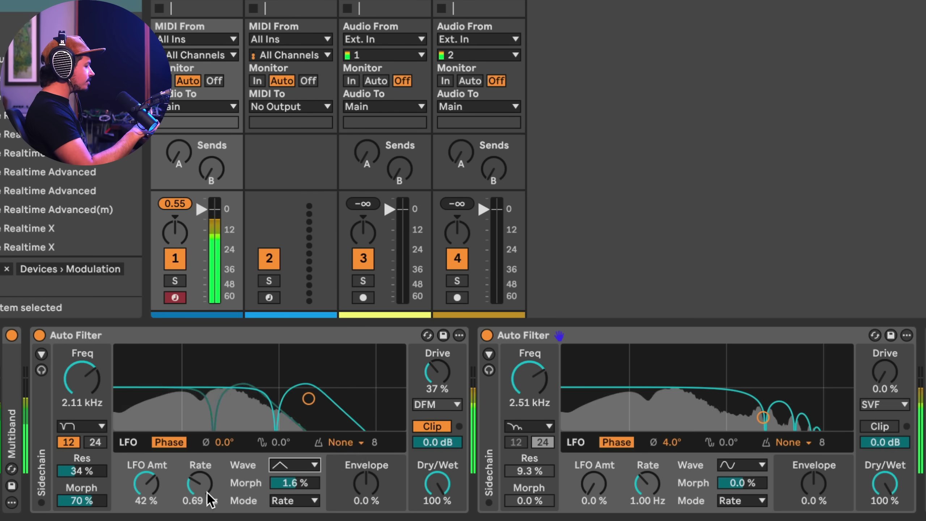
{"action": "left_click_drag", "start_coordinate": [82, 471], "coordinate": [82, 451]}
Reset the first filter's drive to 0 % and set the Resampling filter to 31 % drive, 4.97 kHz and 12 % resonance.
{"action": "left_click_drag", "start_coordinate": [541, 378], "coordinate": [542, 359]}
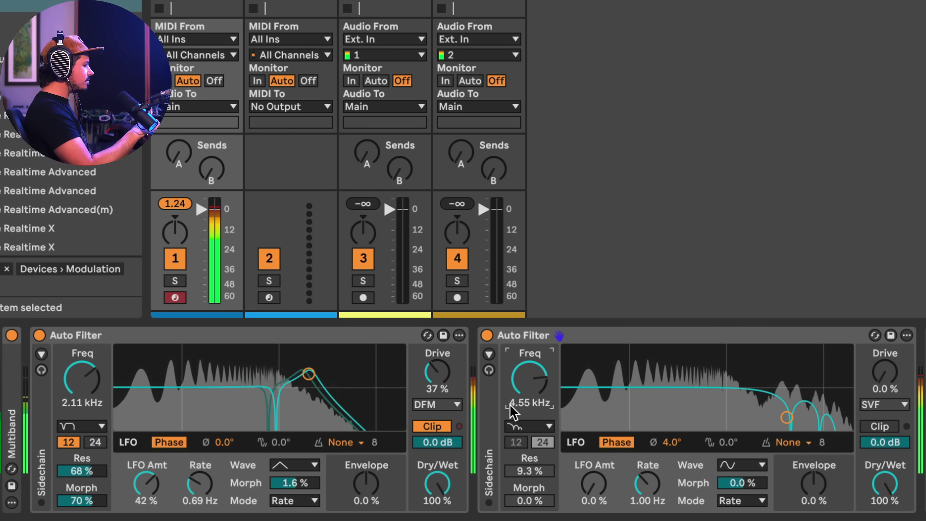
{"action": "double_click", "coordinate": [434, 369]}
{"action": "left_click_drag", "start_coordinate": [885, 374], "coordinate": [885, 355]}
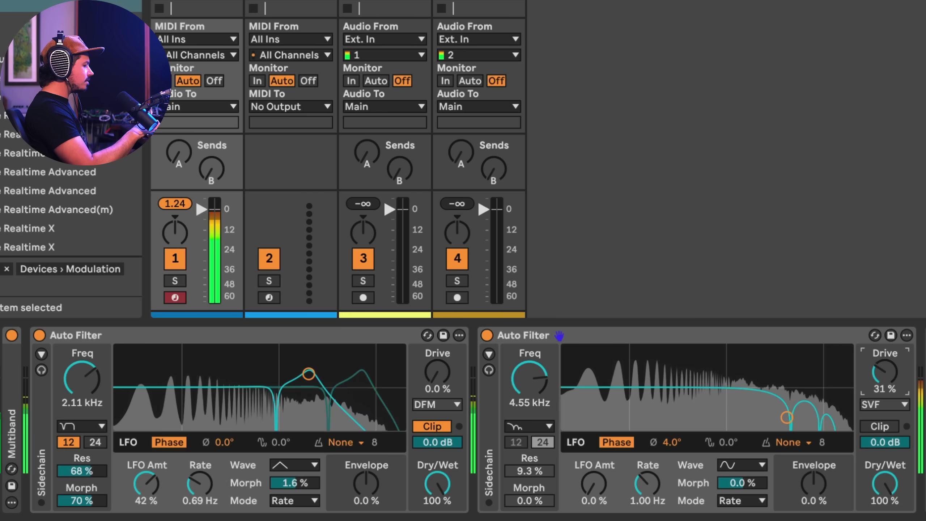
{"action": "mouse_move", "coordinate": [787, 417]}
{"action": "left_mouse_down"}
{"action": "mouse_move", "coordinate": [793, 397]}
{"action": "mouse_move", "coordinate": [756, 380]}
{"action": "mouse_move", "coordinate": [786, 405]}
{"action": "mouse_move", "coordinate": [758, 420]}
{"action": "mouse_move", "coordinate": [791, 415]}
{"action": "left_mouse_up"}
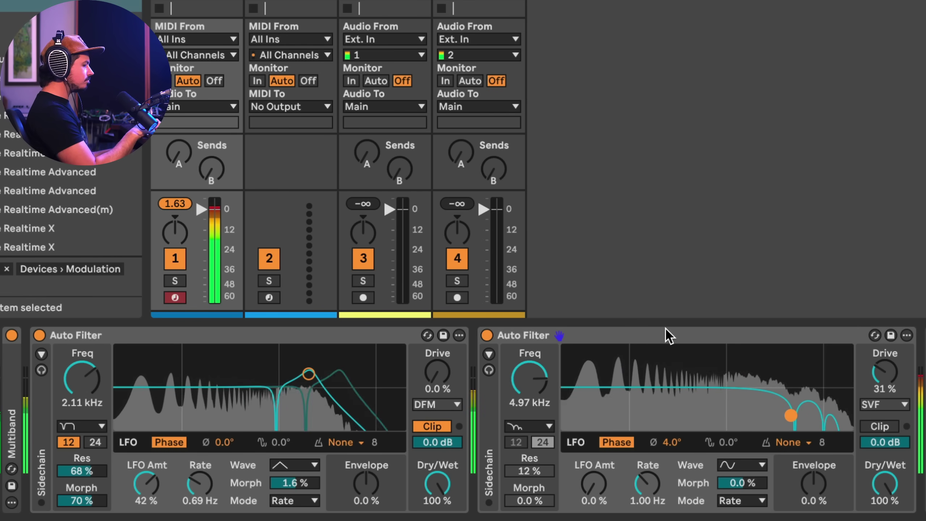
Enable Clip on the Resampling filter with 21 % drive and -2.4 dB output, and set the first filter to 423 Hz and 87 % resonance.
{"action": "left_click", "coordinate": [879, 426]}
{"action": "left_click_drag", "start_coordinate": [900, 442], "coordinate": [901, 453]}
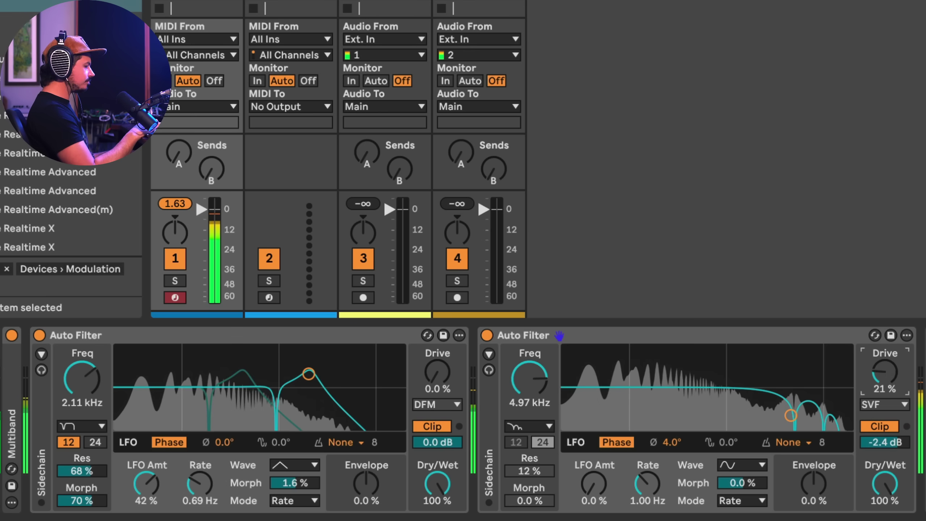
{"action": "left_click_drag", "start_coordinate": [883, 368], "coordinate": [882, 371]}
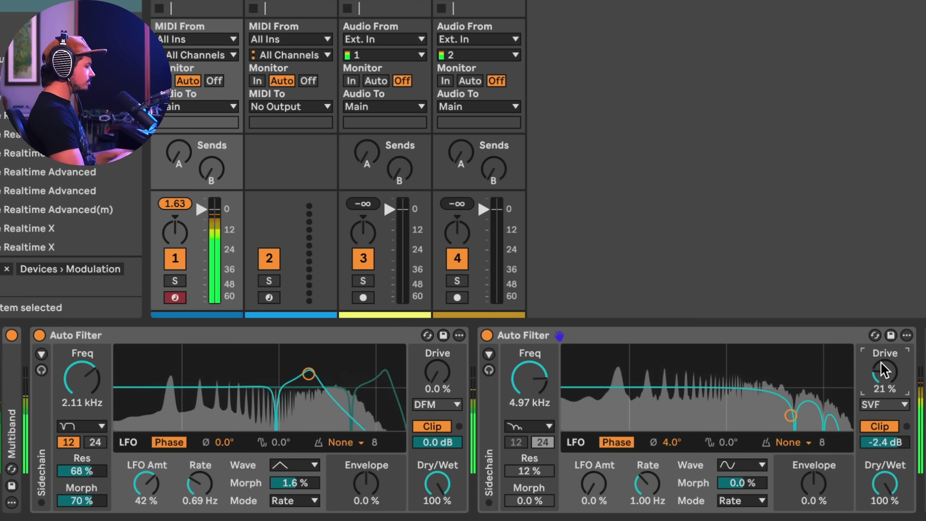
{"action": "mouse_move", "coordinate": [309, 373]}
{"action": "left_mouse_down"}
{"action": "mouse_move", "coordinate": [247, 368]}
{"action": "mouse_move", "coordinate": [343, 366]}
{"action": "mouse_move", "coordinate": [316, 385]}
{"action": "left_mouse_up"}
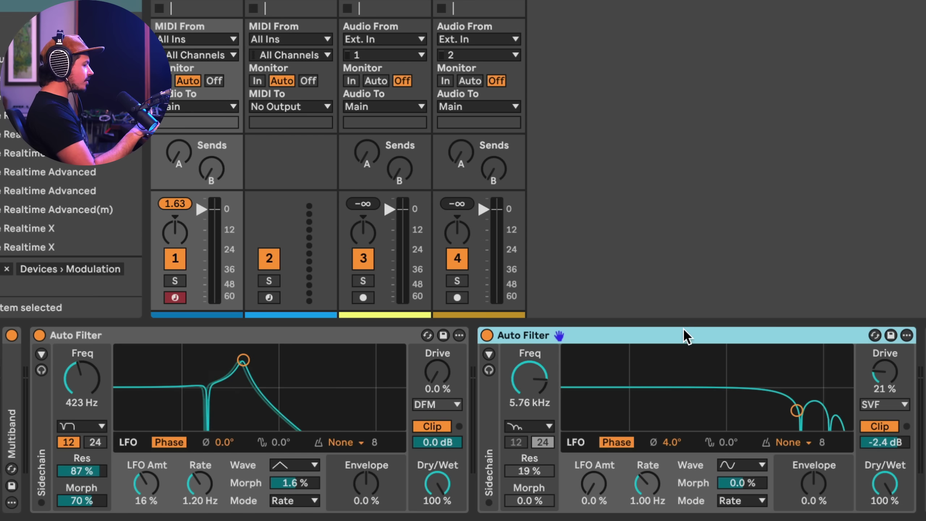
Compare the Resampling filter's sound with the Hi-Quality option on and off.
{"action": "right_click", "coordinate": [670, 335]}
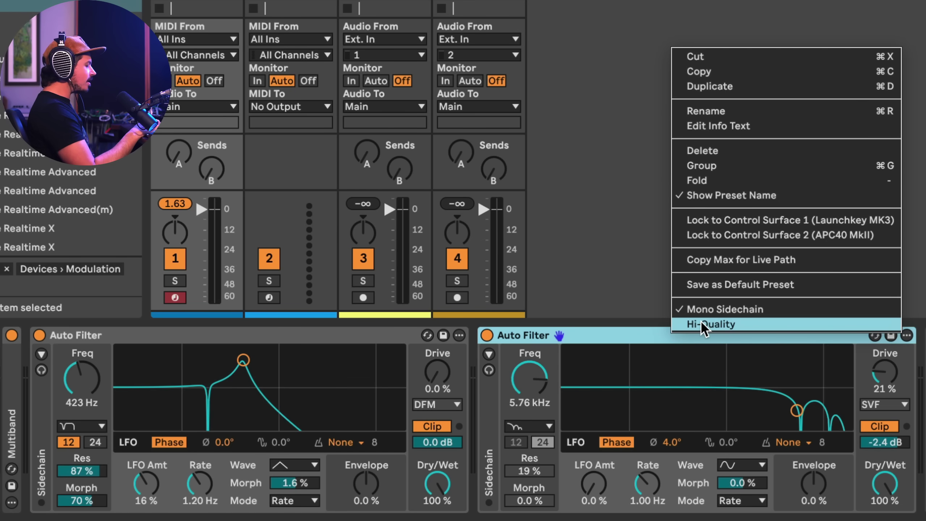
{"action": "left_click", "coordinate": [702, 323]}
{"action": "right_click", "coordinate": [678, 334]}
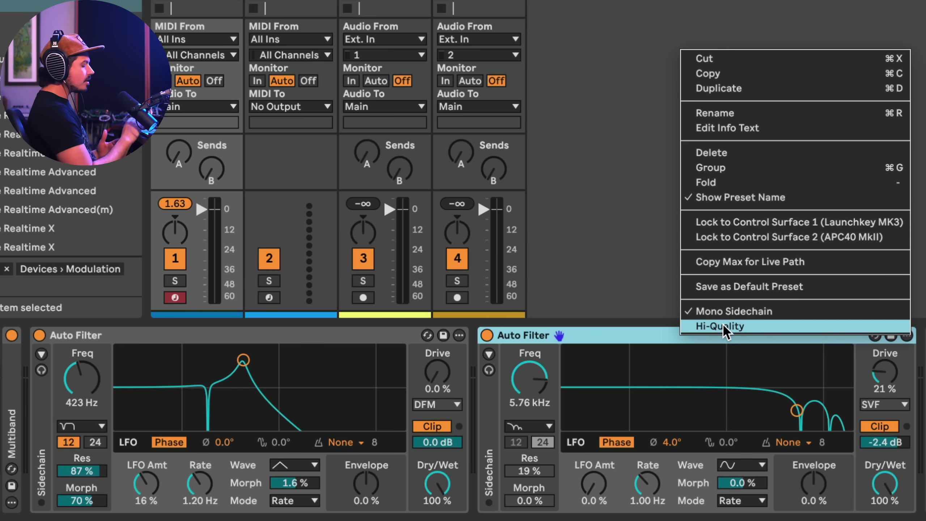
{"action": "left_click", "coordinate": [641, 338]}
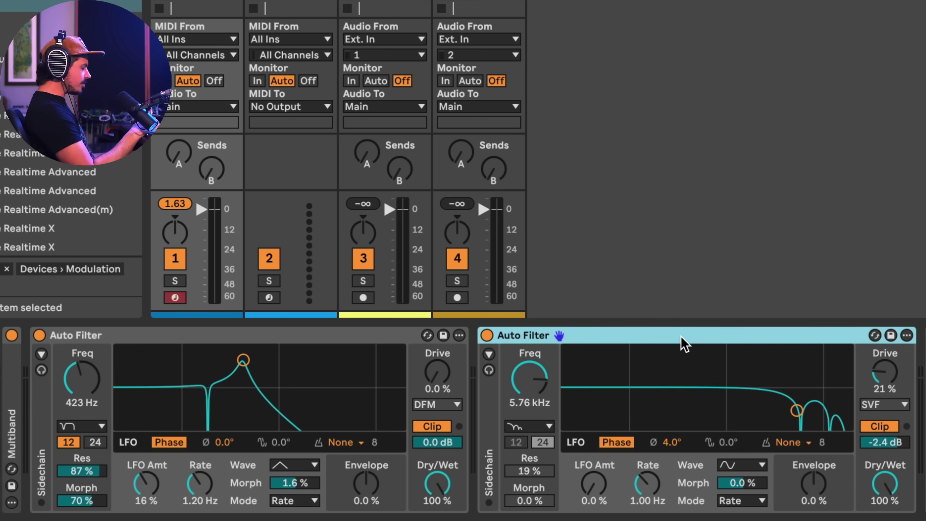
{"action": "right_click", "coordinate": [714, 335]}
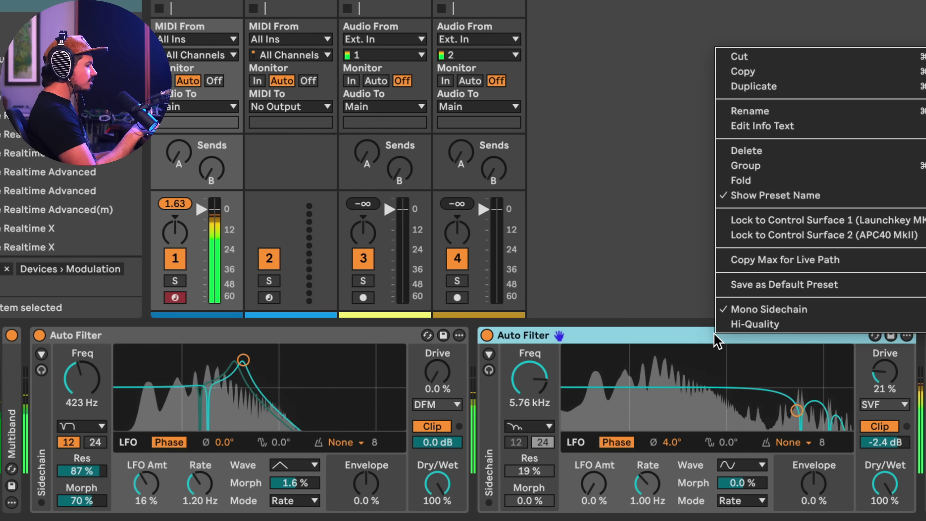
{"action": "left_click", "coordinate": [736, 320]}
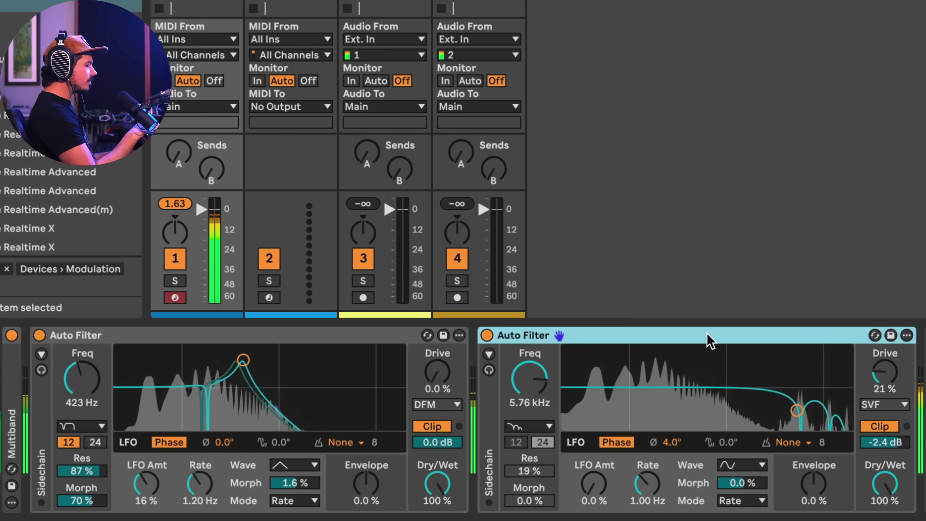
{"action": "right_click", "coordinate": [711, 333]}
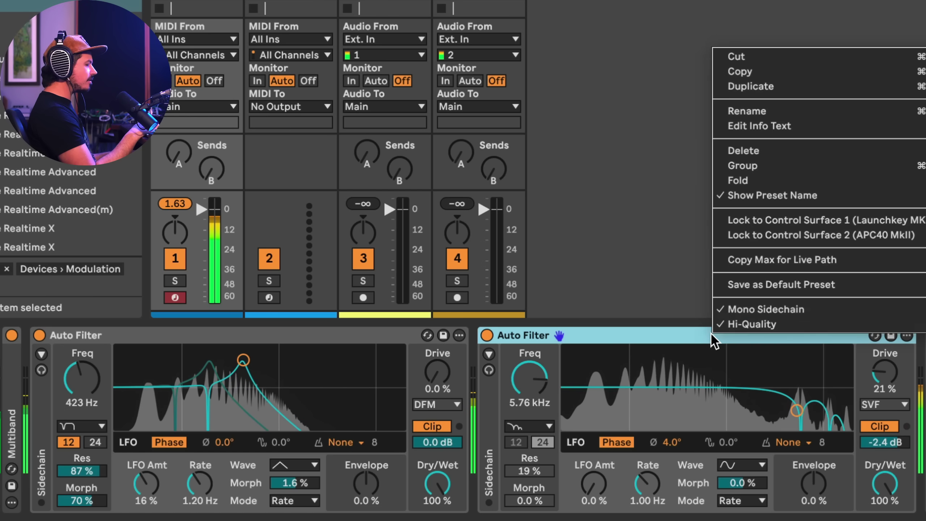
{"action": "left_click", "coordinate": [733, 325]}
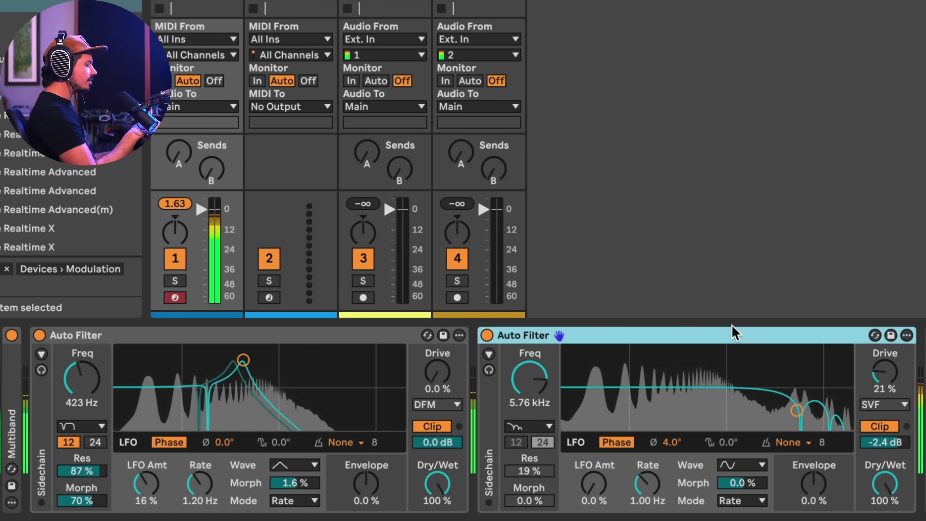
Toggle the Hi-Quality option once more on the Resampling filter, and delete that second Auto Filter from the chain.
{"action": "right_click", "coordinate": [715, 333]}
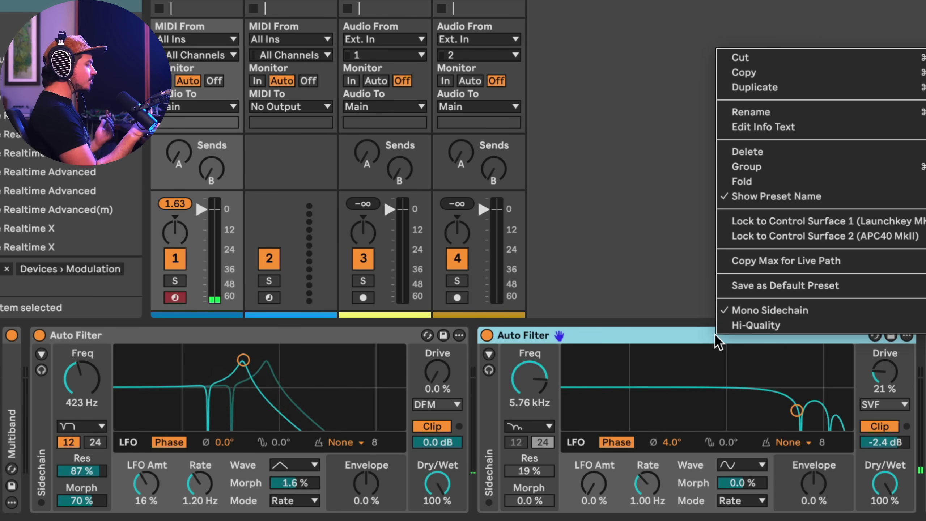
{"action": "left_click", "coordinate": [742, 322]}
{"action": "key", "text": "Delete"}
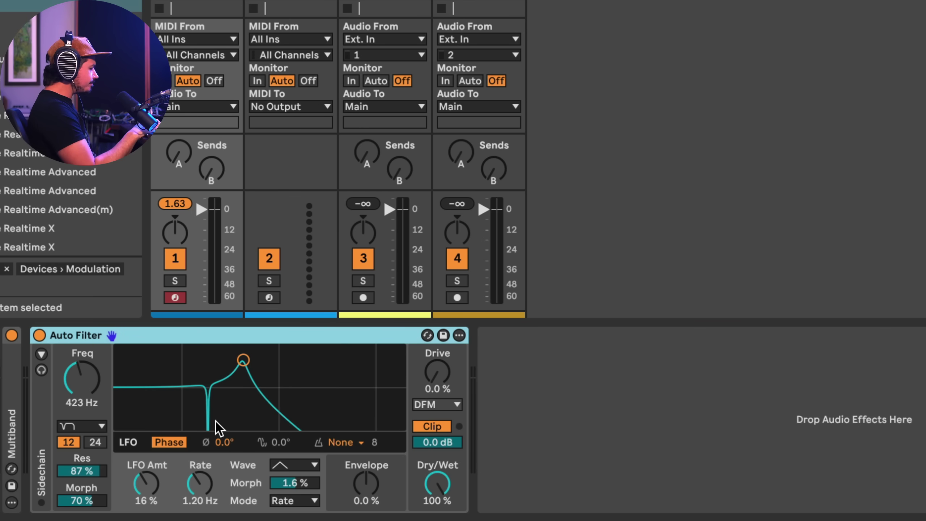
Change the remaining Auto Filter to the Vowel type with 44 % drive, -6 st pitch and 23 % formant.
{"action": "left_click", "coordinate": [85, 426]}
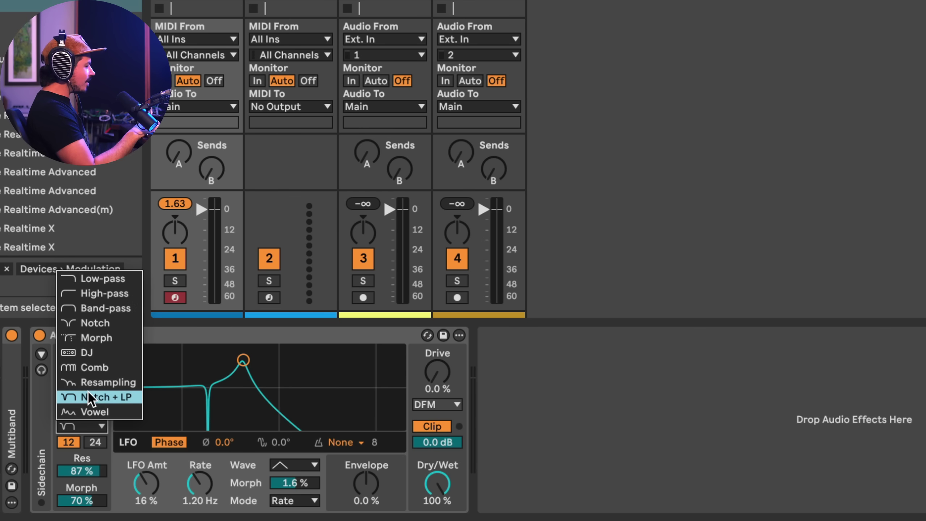
{"action": "left_click", "coordinate": [93, 412]}
{"action": "left_click_drag", "start_coordinate": [260, 425], "coordinate": [248, 393]}
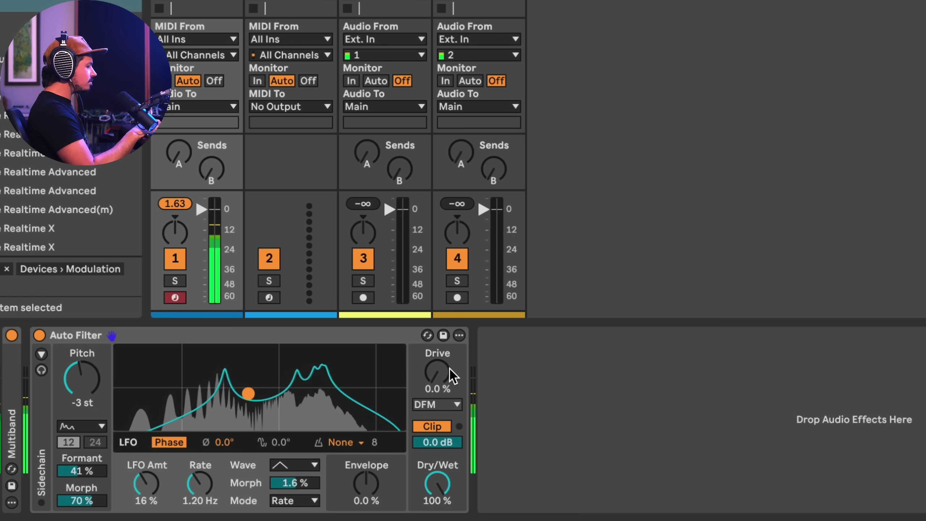
{"action": "left_click_drag", "start_coordinate": [448, 374], "coordinate": [449, 341]}
{"action": "left_click_drag", "start_coordinate": [249, 394], "coordinate": [233, 392]}
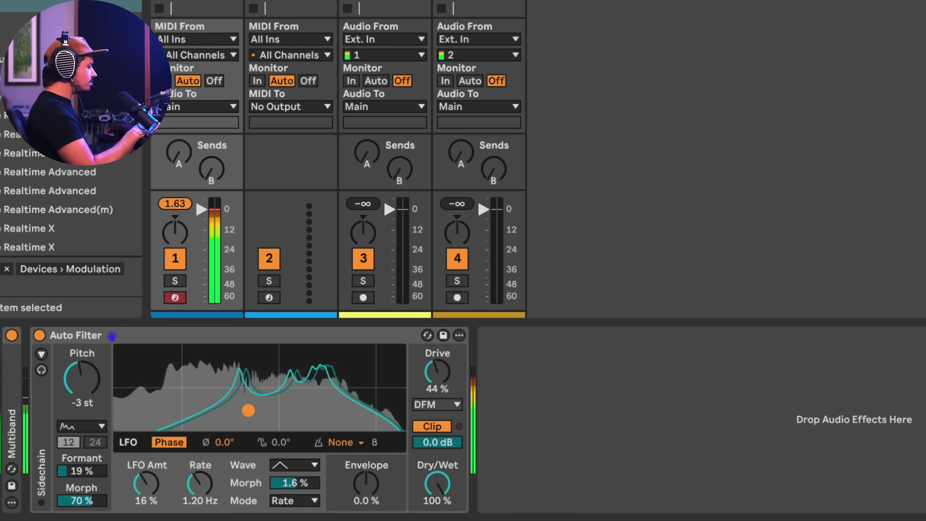
Reset the Vowel filter's morph to 0 %, raise formant to 54 % and pitch to 0 st, and sweep morph through 84 % to 55 %.
{"action": "double_click", "coordinate": [71, 500]}
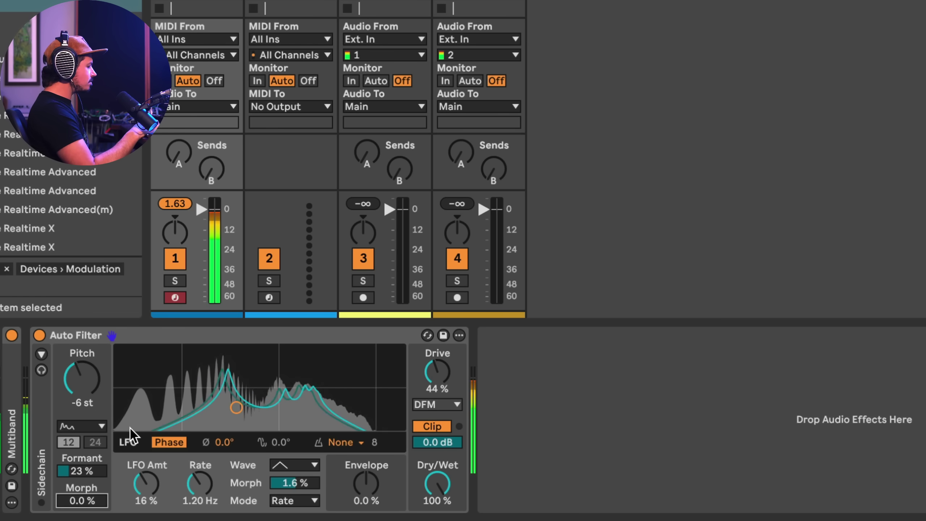
{"action": "left_click_drag", "start_coordinate": [93, 469], "coordinate": [94, 421]}
{"action": "left_click_drag", "start_coordinate": [83, 470], "coordinate": [82, 474]}
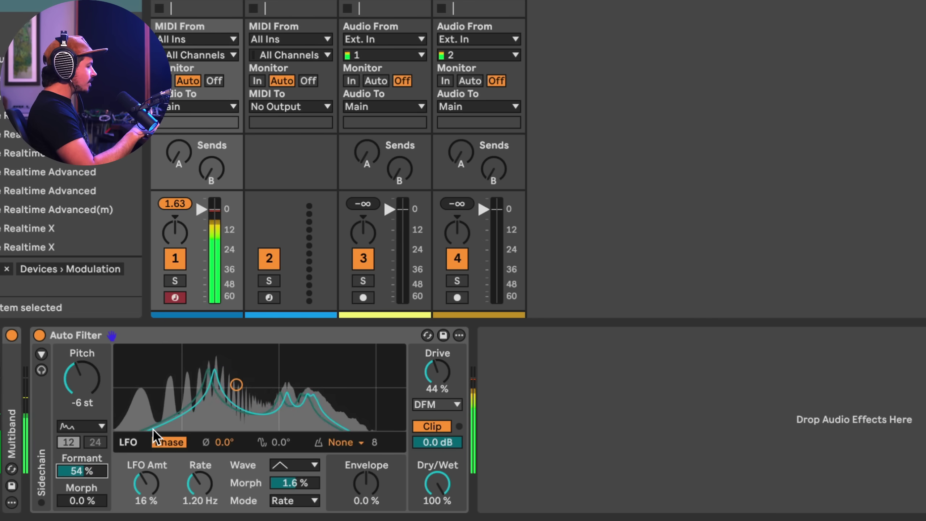
{"action": "mouse_move", "coordinate": [82, 379]}
{"action": "left_mouse_down"}
{"action": "mouse_move", "coordinate": [82, 388]}
{"action": "mouse_move", "coordinate": [82, 376]}
{"action": "left_mouse_up"}
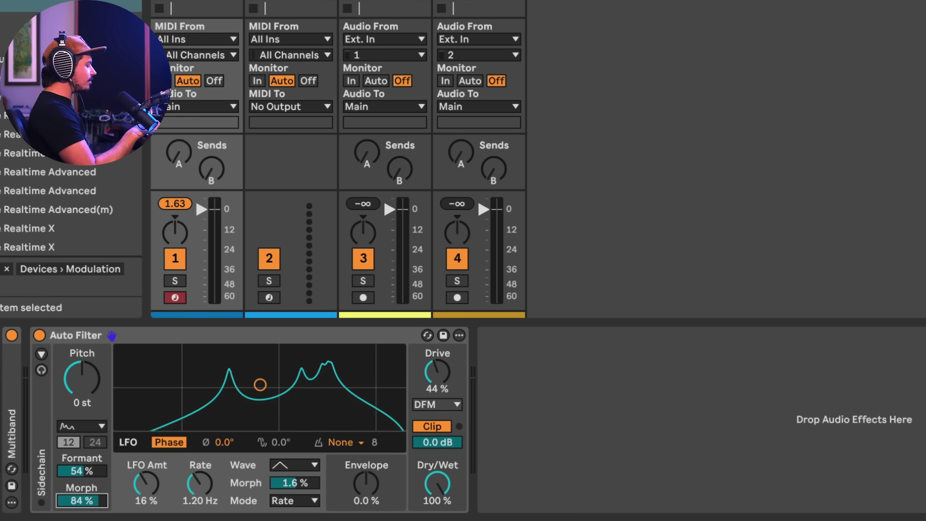
{"action": "left_click_drag", "start_coordinate": [81, 500], "coordinate": [82, 518]}
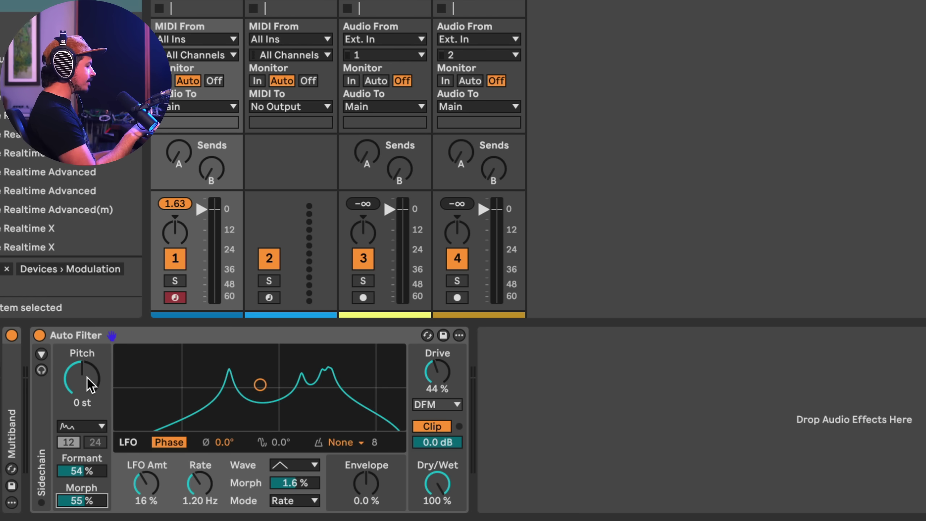
Sweep the vowel pitch through 4 st and -6 st to -19 st, with the LFO at 53° phase and 0.72 Hz.
{"action": "left_click_drag", "start_coordinate": [89, 385], "coordinate": [82, 428]}
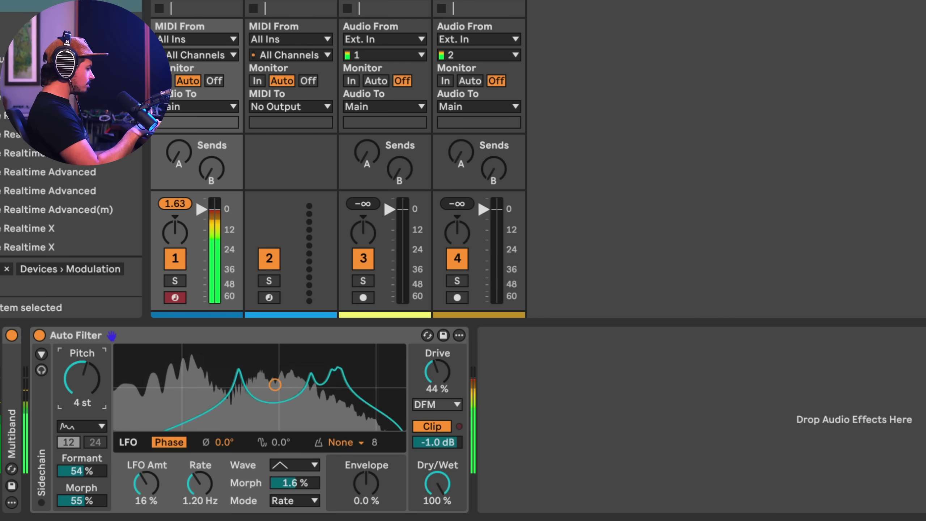
{"action": "mouse_move", "coordinate": [82, 379]}
{"action": "left_mouse_down"}
{"action": "mouse_move", "coordinate": [83, 356]}
{"action": "mouse_move", "coordinate": [82, 434]}
{"action": "mouse_move", "coordinate": [83, 389]}
{"action": "left_mouse_up"}
{"action": "left_click_drag", "start_coordinate": [217, 444], "coordinate": [218, 392]}
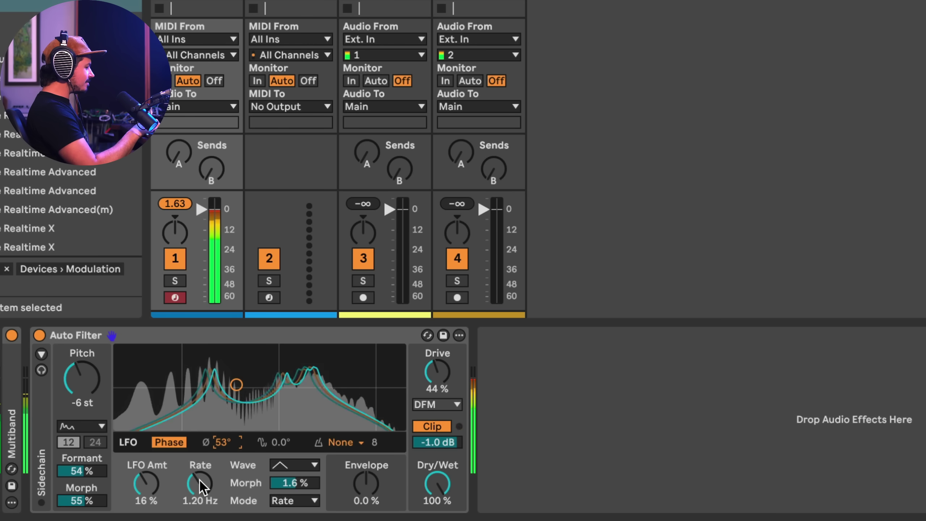
{"action": "left_click_drag", "start_coordinate": [199, 479], "coordinate": [154, 488]}
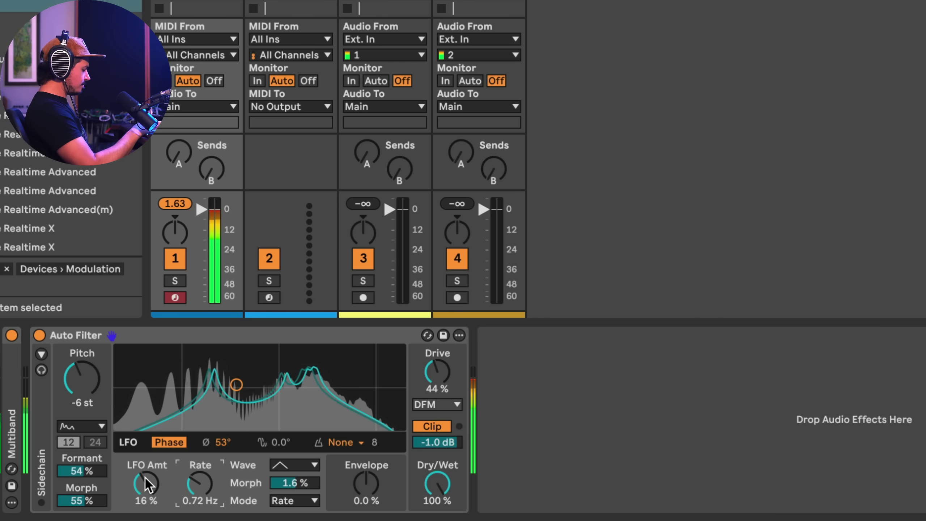
{"action": "mouse_move", "coordinate": [84, 389]}
{"action": "left_mouse_down"}
{"action": "mouse_move", "coordinate": [84, 380]}
{"action": "mouse_move", "coordinate": [84, 401]}
{"action": "left_mouse_up"}
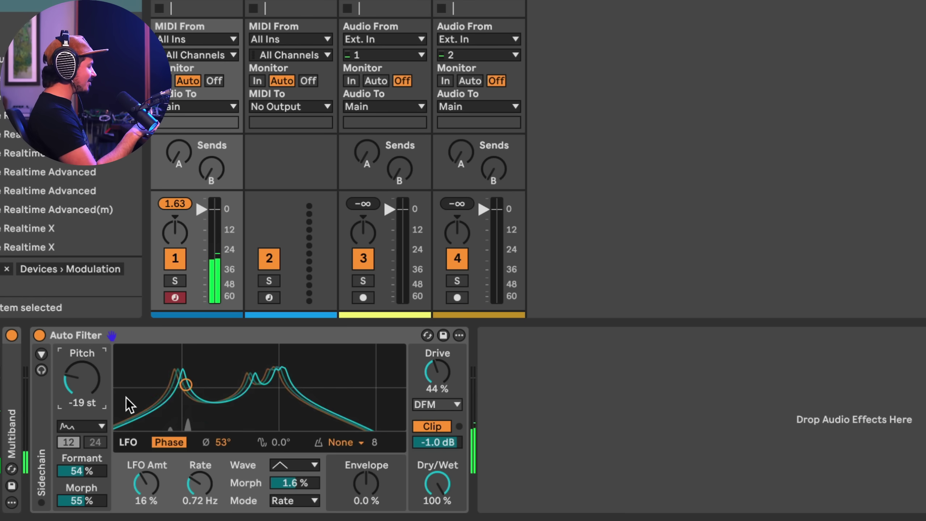
Switch the Auto Filter to the Low-pass type and remove the LFO modulation by setting its amount to 0 %.
{"action": "left_click", "coordinate": [77, 426]}
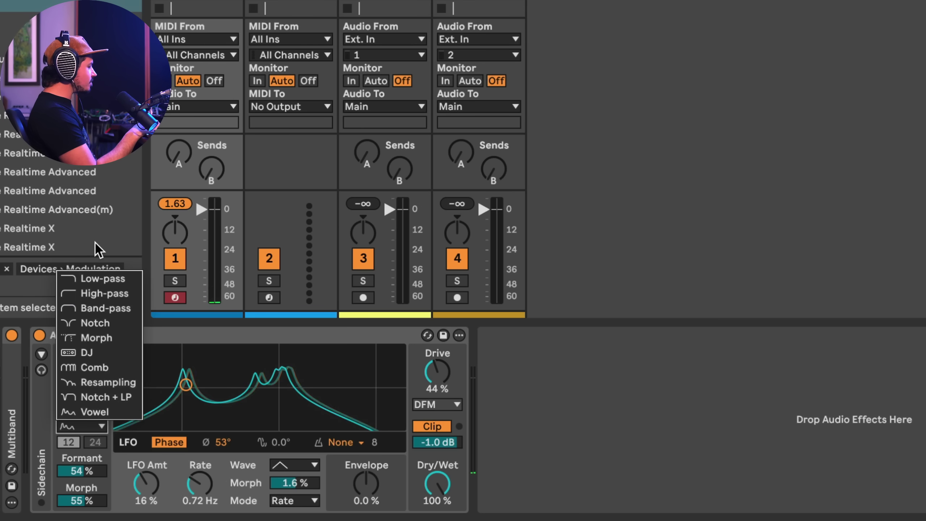
{"action": "left_click", "coordinate": [96, 278]}
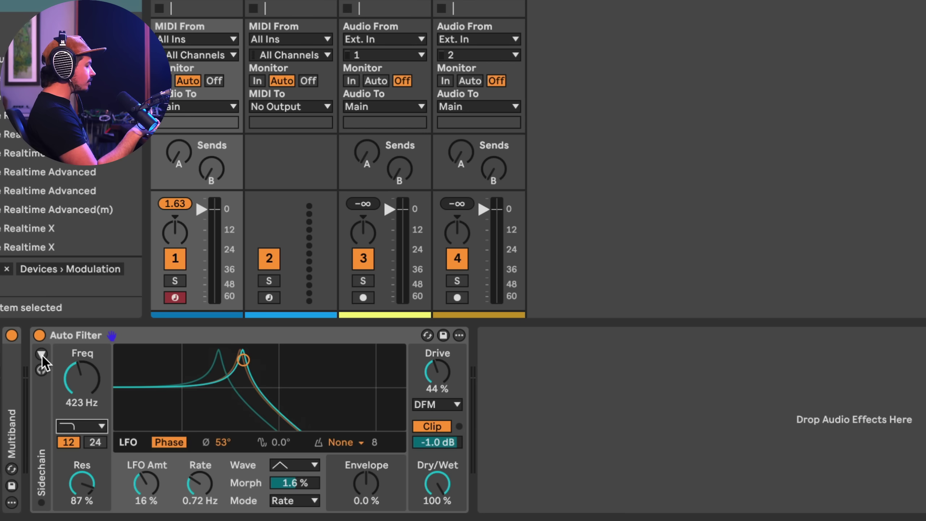
{"action": "left_click_drag", "start_coordinate": [146, 483], "coordinate": [146, 489]}
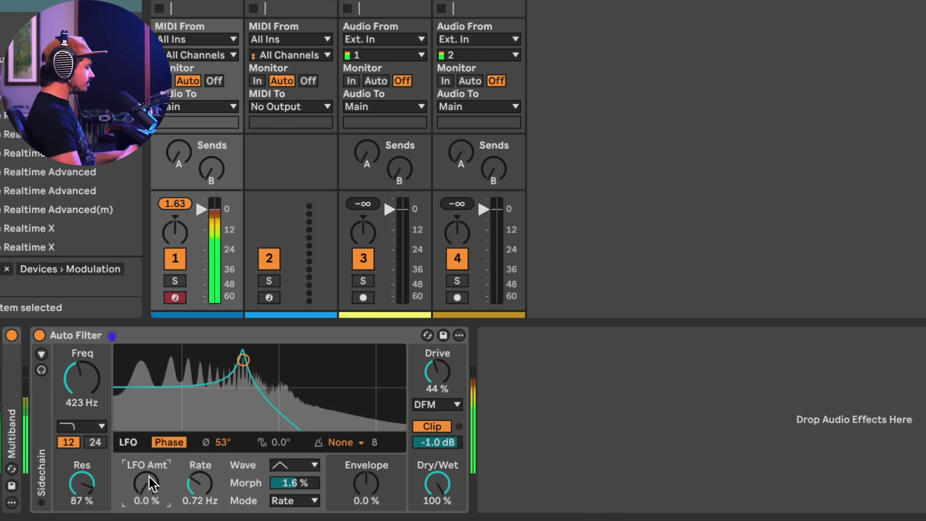
Expand the sidechain settings, lower the filter frequency to 211 Hz and raise the envelope amount through 54 % to 100 %.
{"action": "left_click", "coordinate": [41, 352]}
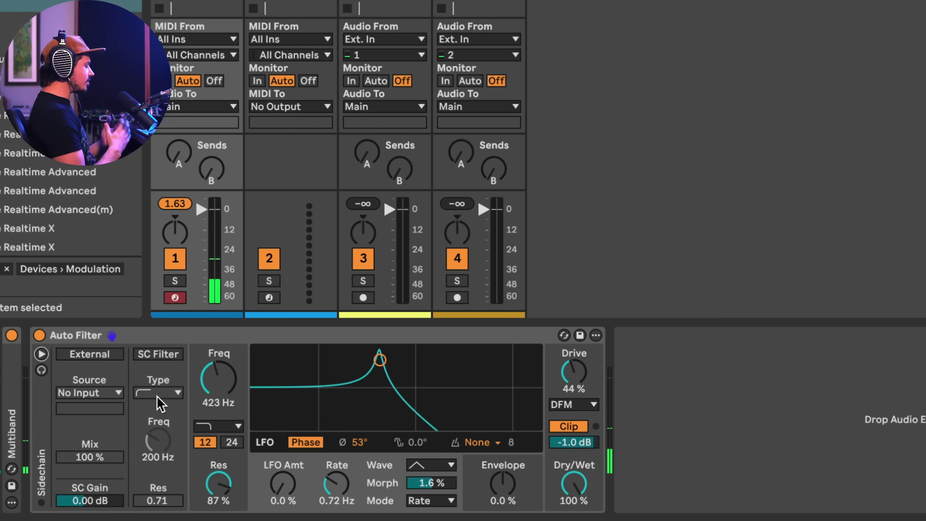
{"action": "left_click_drag", "start_coordinate": [501, 487], "coordinate": [498, 470]}
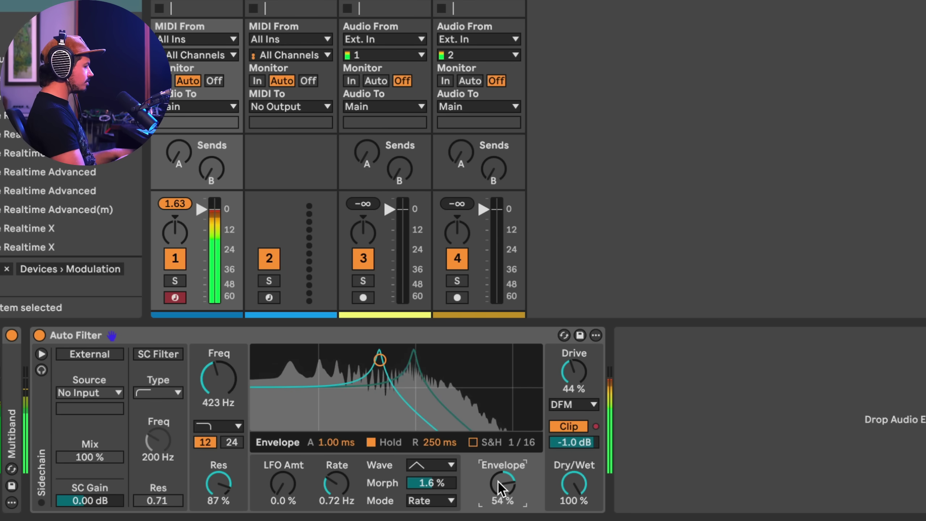
{"action": "key", "text": "space"}
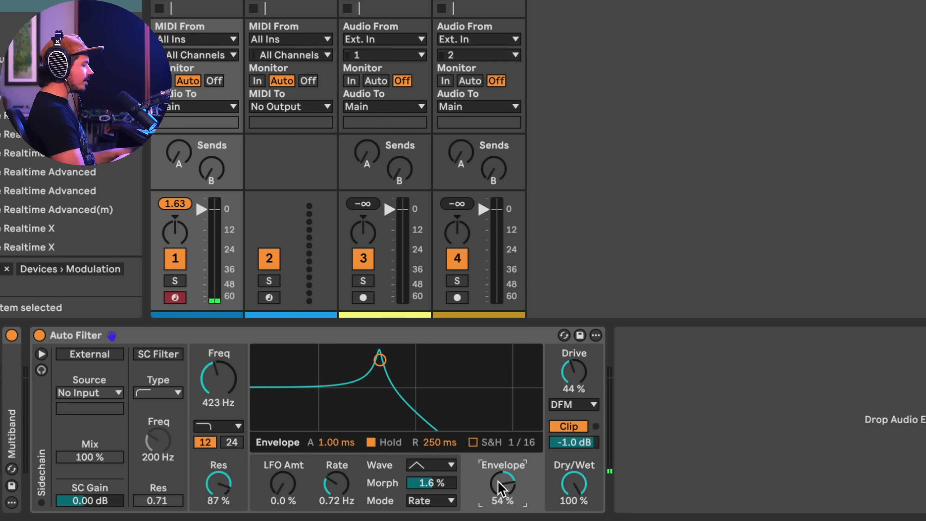
{"action": "key", "text": "space"}
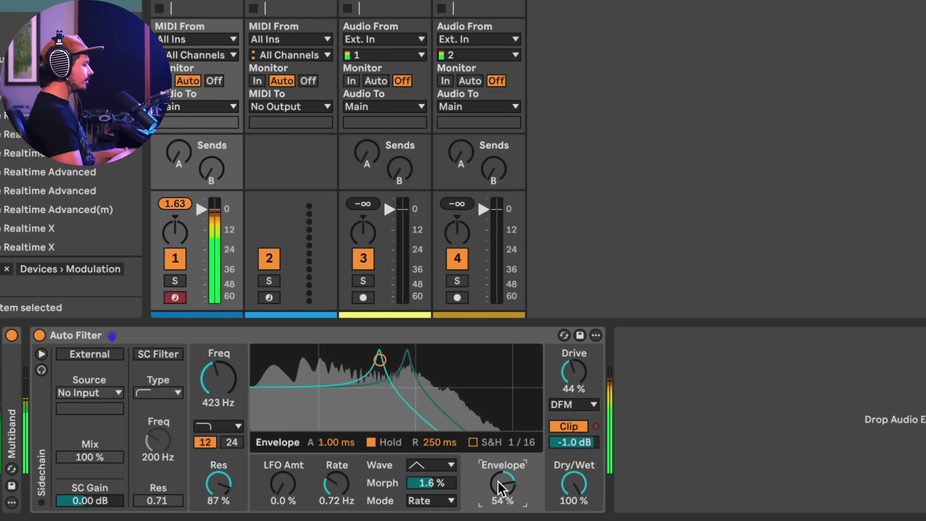
{"action": "key", "text": "space"}
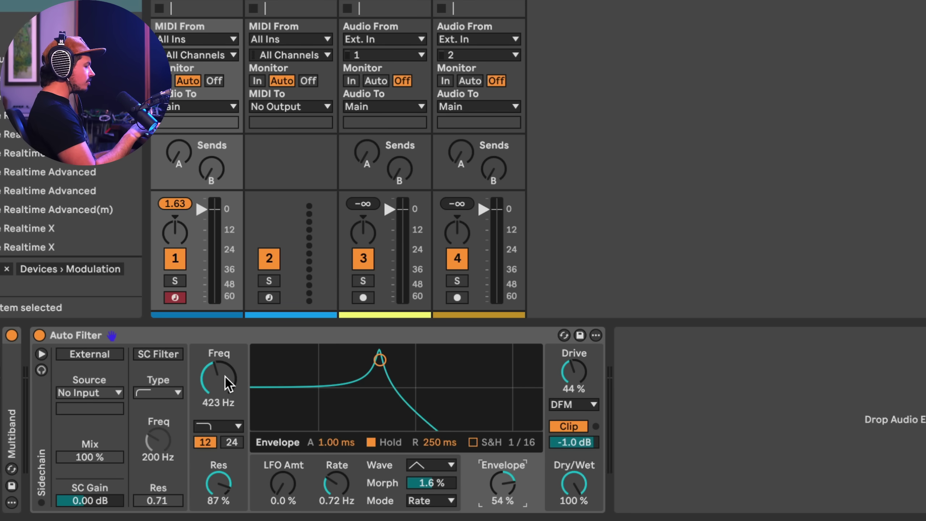
{"action": "left_click_drag", "start_coordinate": [227, 383], "coordinate": [228, 382]}
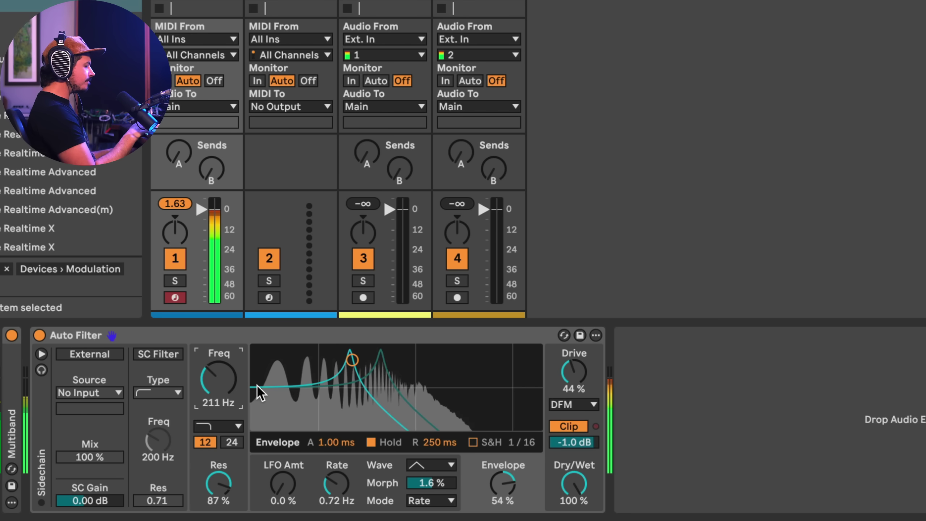
{"action": "left_click_drag", "start_coordinate": [503, 485], "coordinate": [505, 496]}
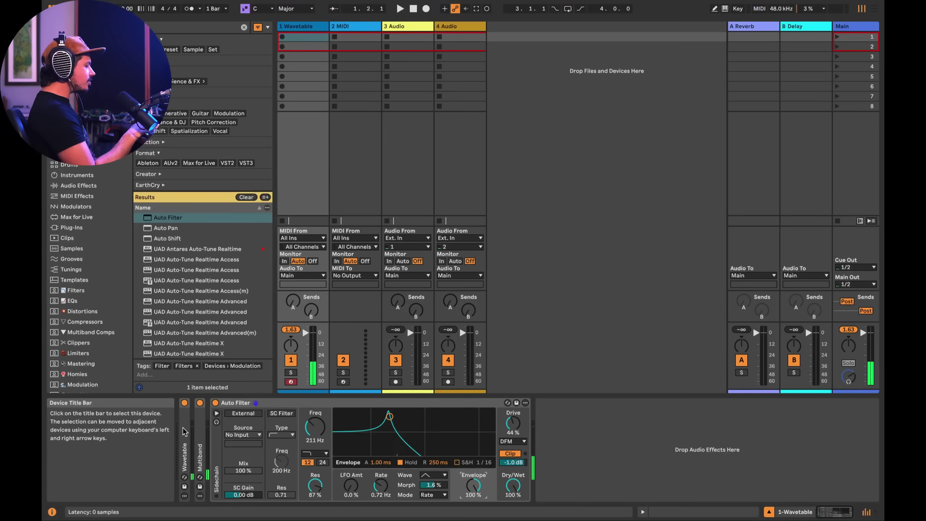
Unfold the Wavetable device and group it into an Instrument Rack.
{"action": "left_click", "coordinate": [184, 403]}
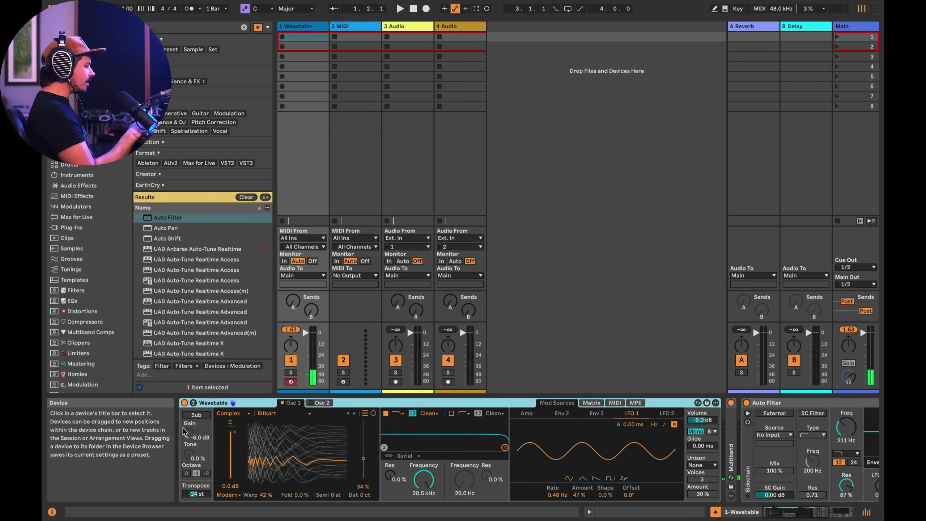
{"action": "right_click", "coordinate": [223, 408]}
{"action": "left_click", "coordinate": [239, 310]}
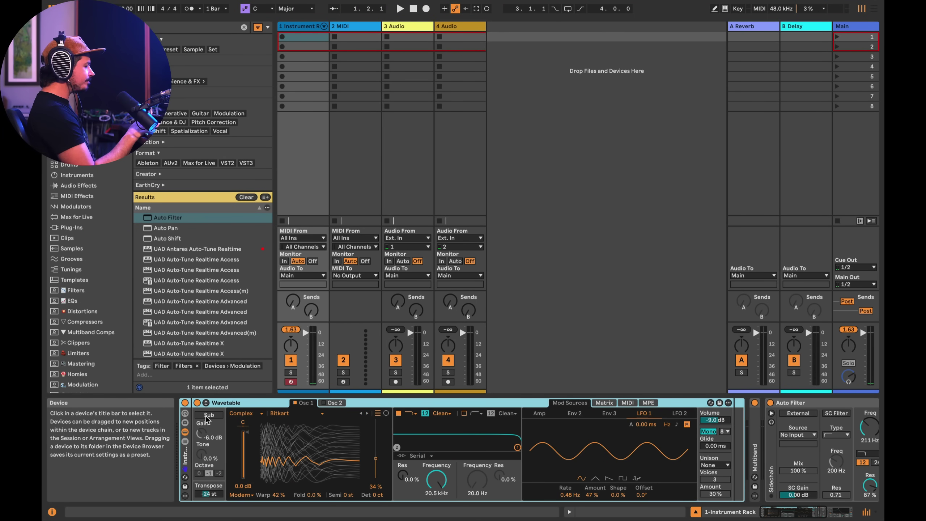
Show the Instrument Rack's chain list, add 33 snare.wav as a second chain and mute that chain.
{"action": "left_click", "coordinate": [185, 441]}
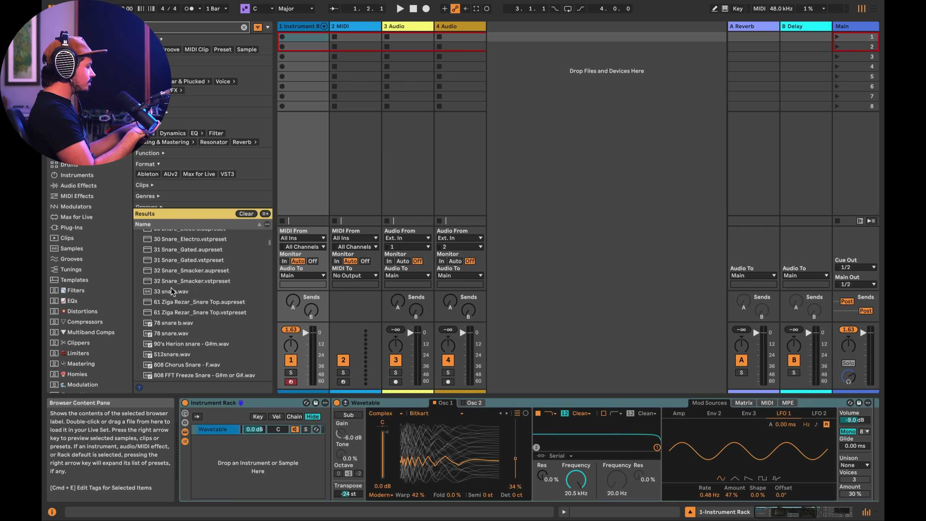
{"action": "left_click_drag", "start_coordinate": [172, 292], "coordinate": [215, 443]}
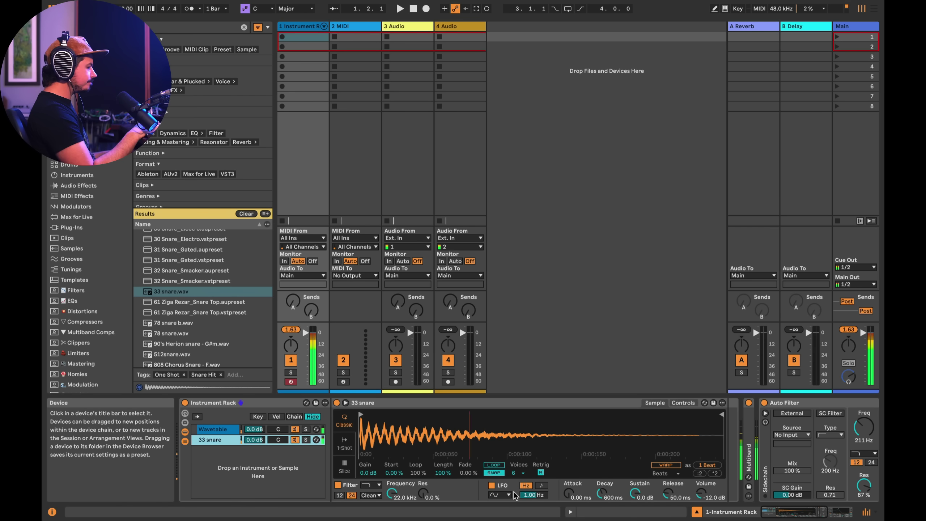
{"action": "left_click", "coordinate": [294, 439]}
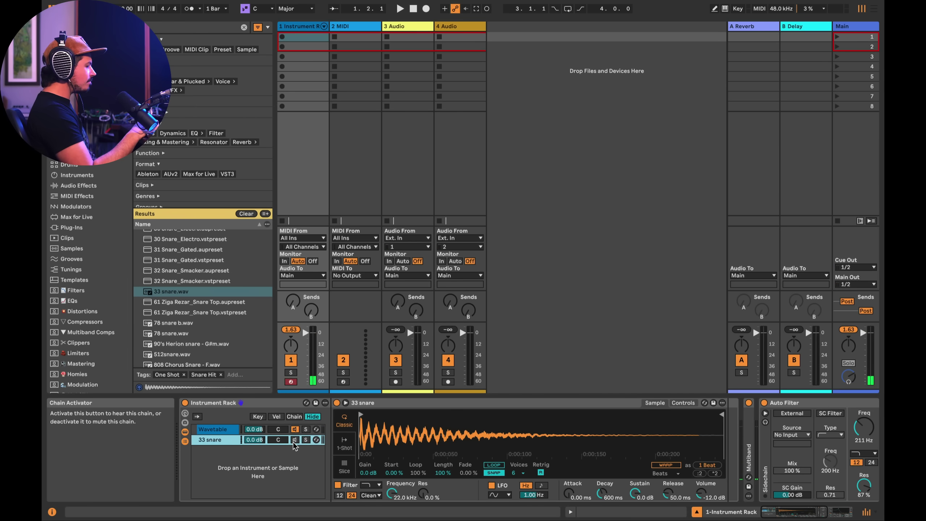
Enable the Auto Filter's external sidechain with 1-Instrument Rack as source, tapped at Instrument Rack | 33 snare | Pre FX.
{"action": "scroll", "coordinate": [294, 445], "scroll_direction": "right", "scroll_amount": 2}
{"action": "scroll", "coordinate": [294, 444], "scroll_direction": "right", "scroll_amount": 10}
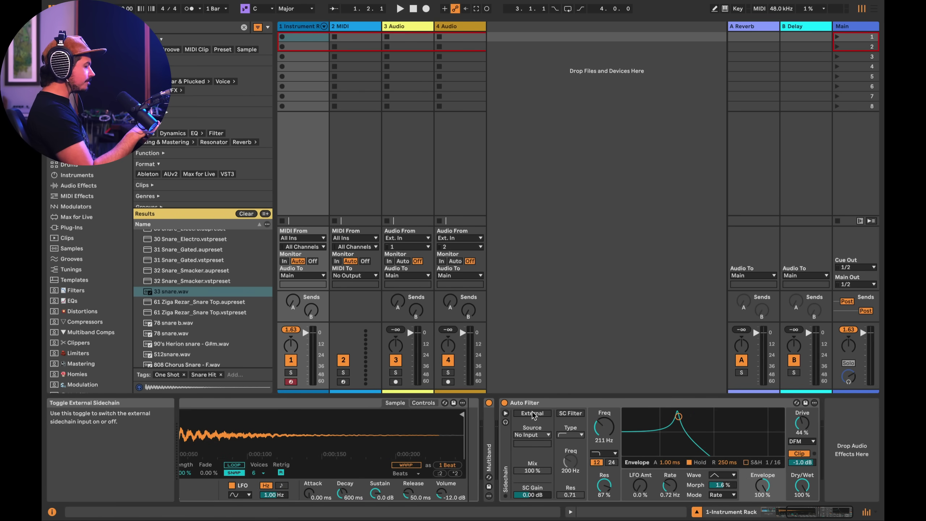
{"action": "left_click", "coordinate": [535, 436]}
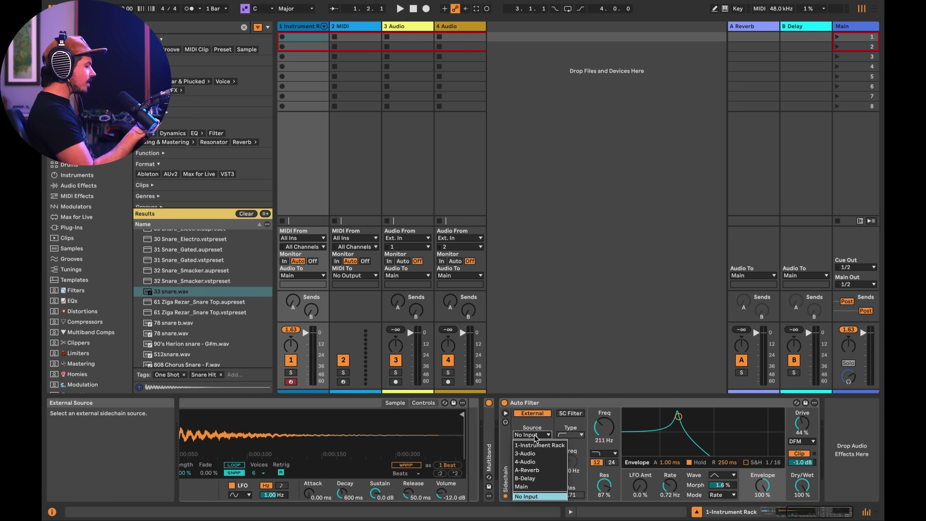
{"action": "left_click", "coordinate": [535, 446]}
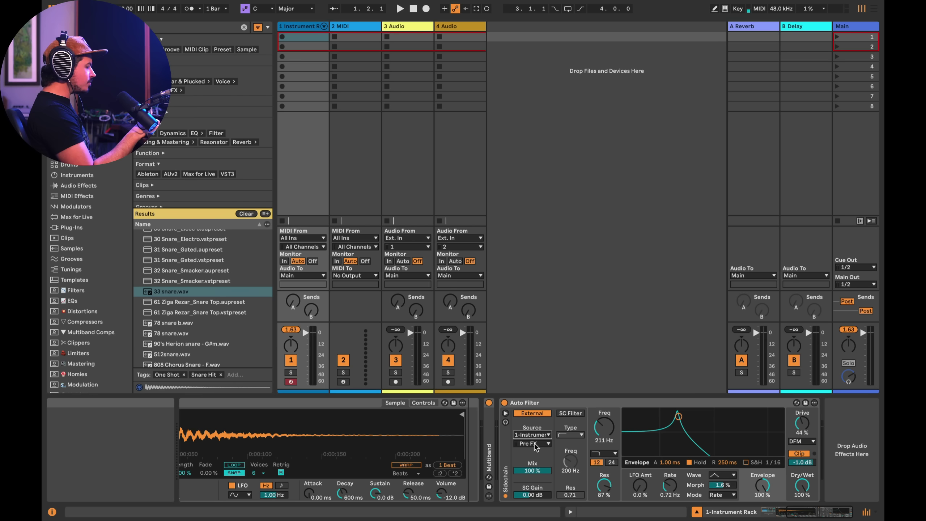
{"action": "left_click", "coordinate": [533, 443]}
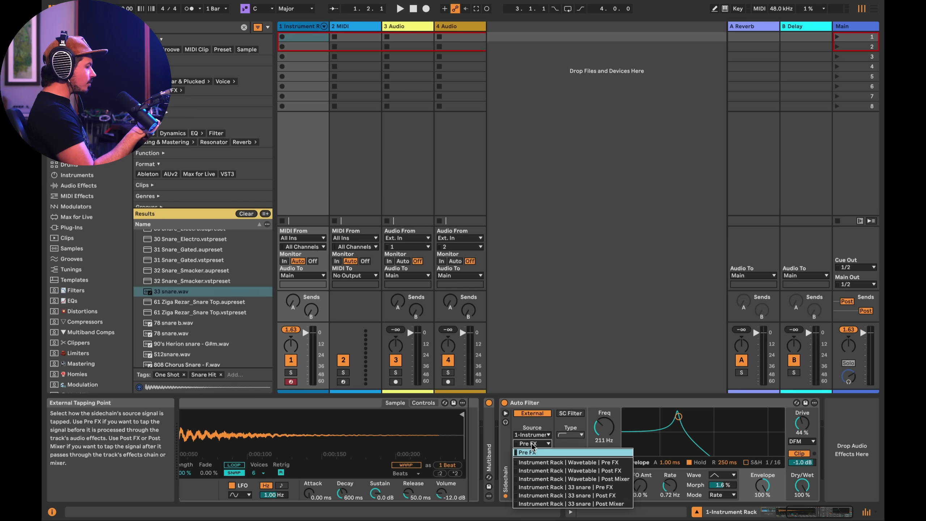
{"action": "left_click", "coordinate": [538, 487]}
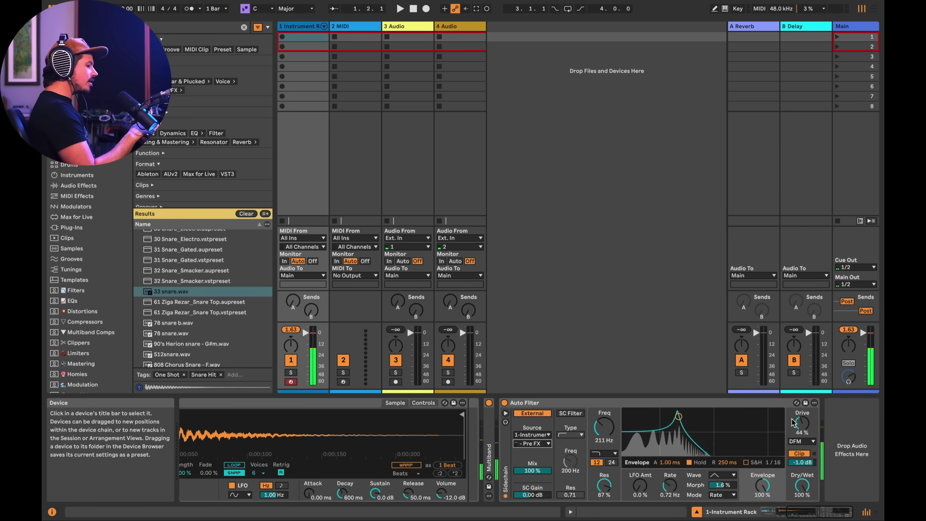
Lower the filter frequency to 59.9 Hz, raise the sidechain gain to 12.8 dB and enable the sidechain filter at 263 Hz.
{"action": "left_click_drag", "start_coordinate": [688, 425], "coordinate": [660, 425]}
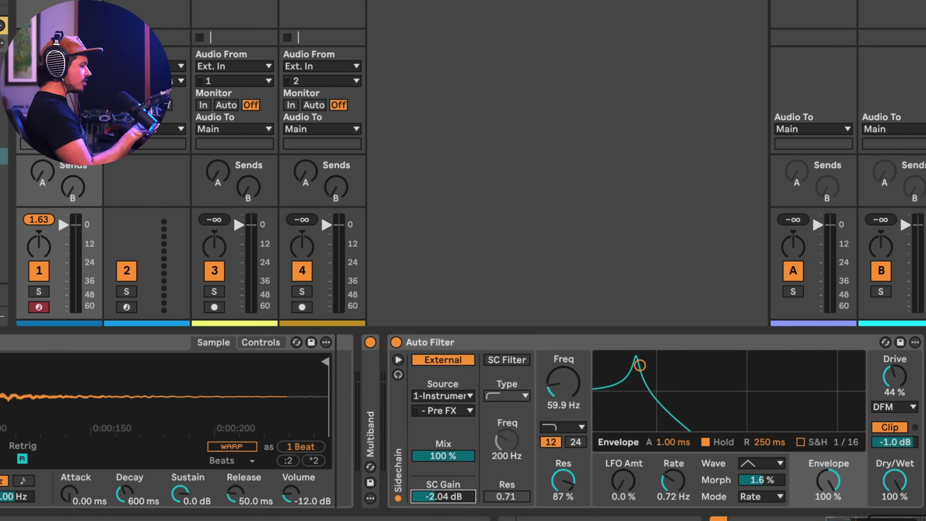
{"action": "left_click_drag", "start_coordinate": [443, 497], "coordinate": [446, 486]}
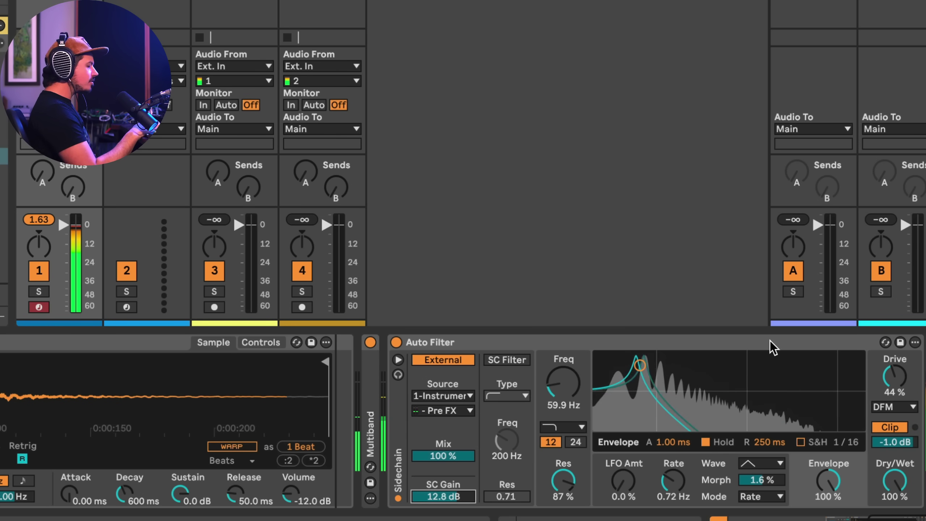
{"action": "left_click", "coordinate": [505, 359]}
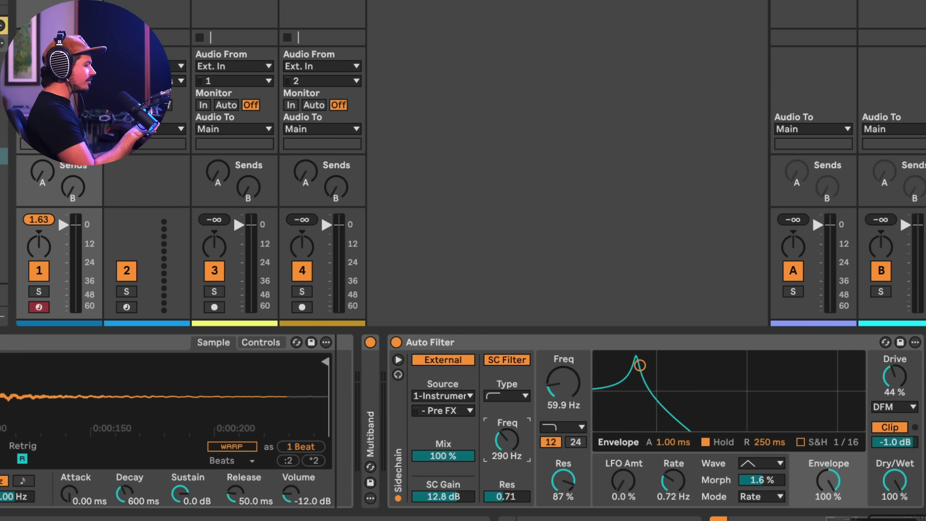
{"action": "mouse_move", "coordinate": [506, 439]}
{"action": "left_mouse_down"}
{"action": "mouse_move", "coordinate": [507, 405]}
{"action": "mouse_move", "coordinate": [507, 443]}
{"action": "left_mouse_up"}
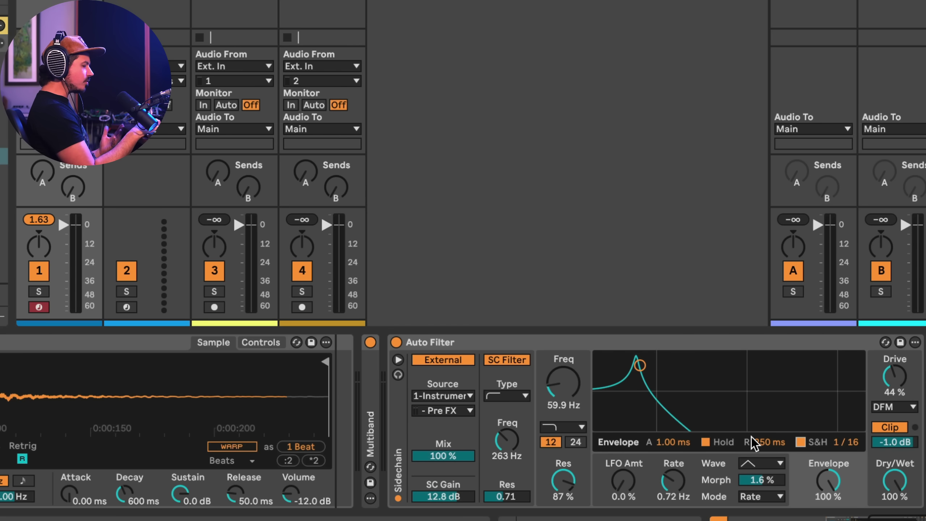
Try the envelope's sample-and-hold rate at 1/64 and 1/32, and lengthen and shorten the envelope release.
{"action": "left_click", "coordinate": [836, 442]}
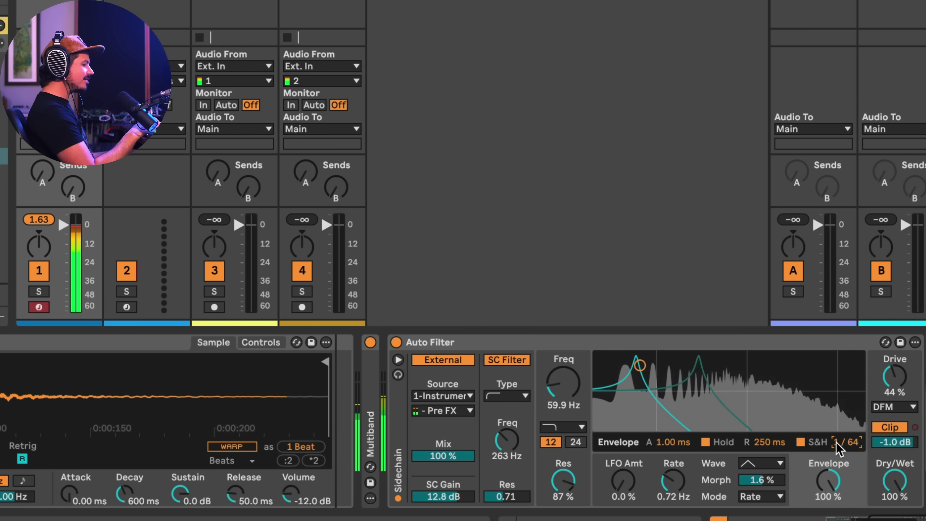
{"action": "left_click_drag", "start_coordinate": [837, 442], "coordinate": [837, 434]}
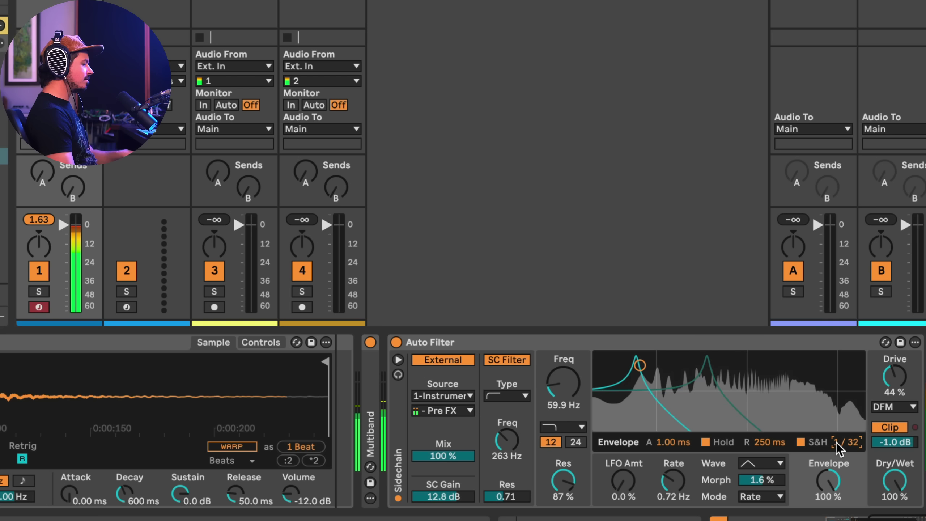
{"action": "left_click_drag", "start_coordinate": [770, 443], "coordinate": [770, 408]}
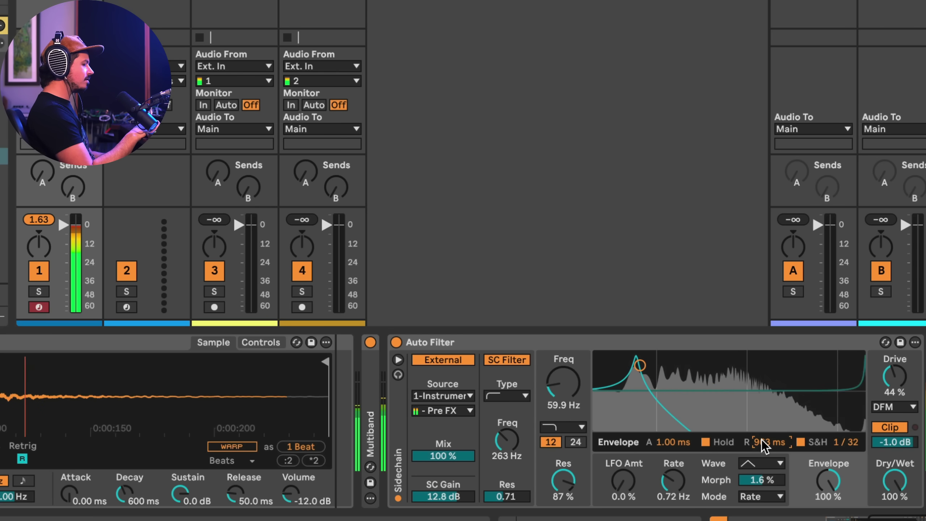
{"action": "left_click_drag", "start_coordinate": [761, 440], "coordinate": [761, 475]}
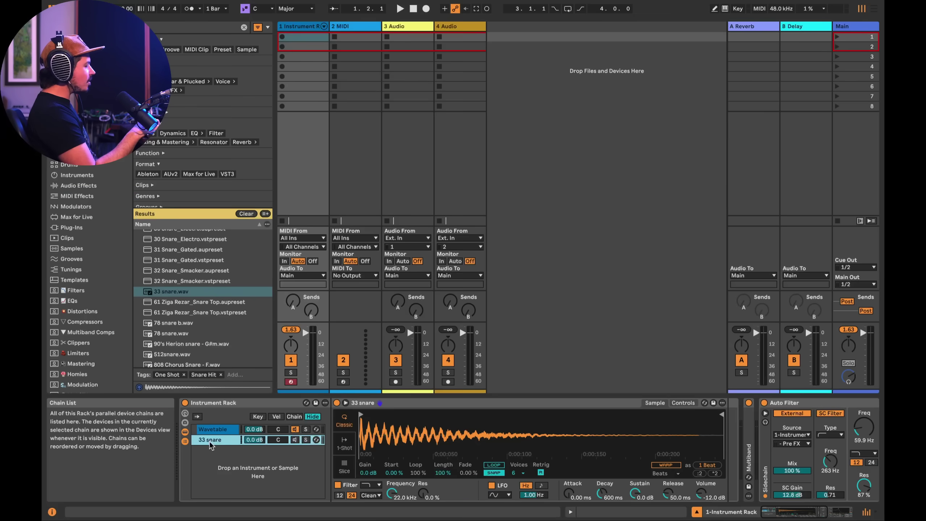
Play the clip on the second Instrument Rack track, switch on its Auto Filter and stop playback.
{"action": "scroll", "coordinate": [492, 460], "scroll_direction": "right", "scroll_amount": 10}
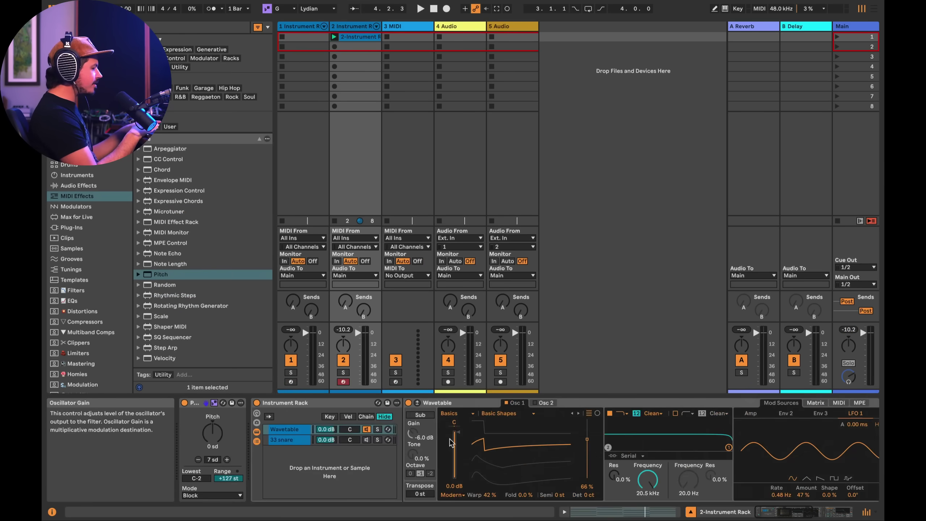
{"action": "scroll", "coordinate": [547, 430], "scroll_direction": "left", "scroll_amount": 10}
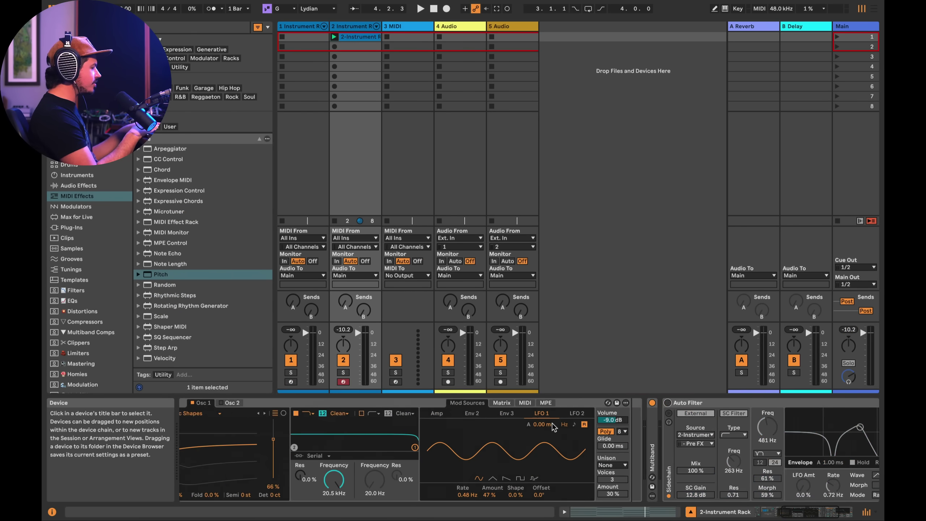
{"action": "scroll", "coordinate": [553, 427], "scroll_direction": "right", "scroll_amount": 15}
{"action": "key", "text": "space"}
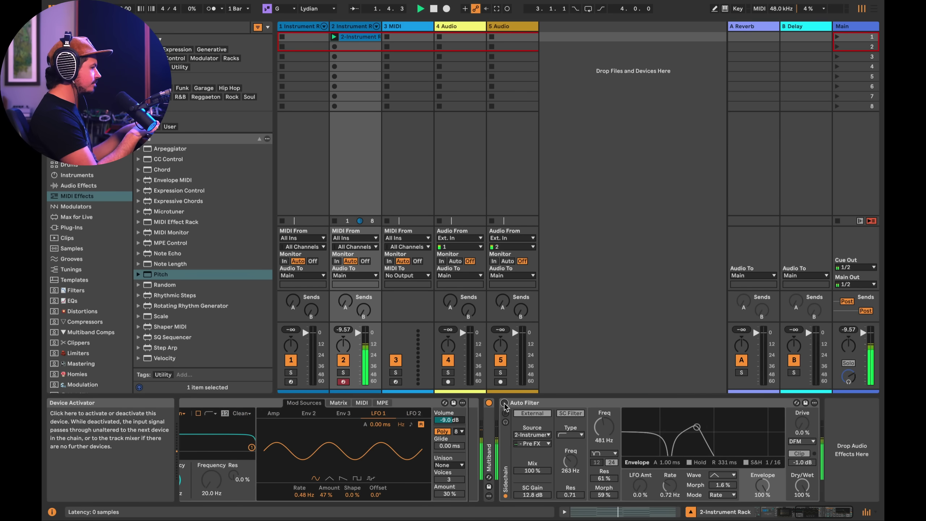
{"action": "left_click", "coordinate": [505, 403]}
{"action": "key", "text": "space"}
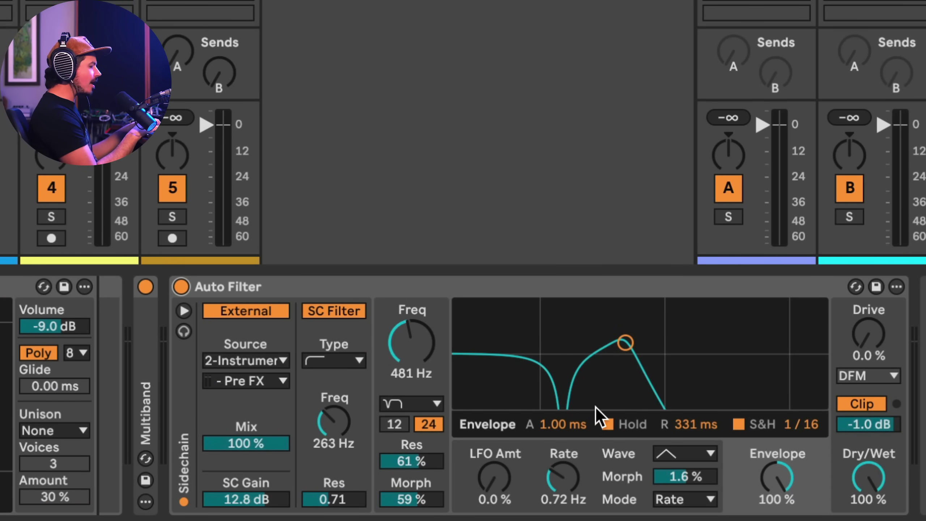
Set the Auto Filter's LFO to Synced mode at rate 2 with 177° phase and an amount of 14 %.
{"action": "key", "text": "space"}
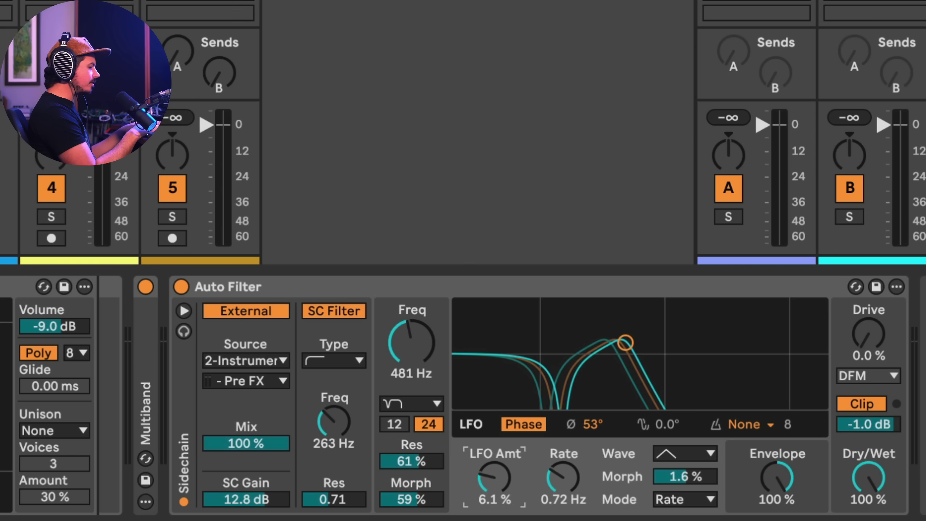
{"action": "left_click", "coordinate": [668, 490]}
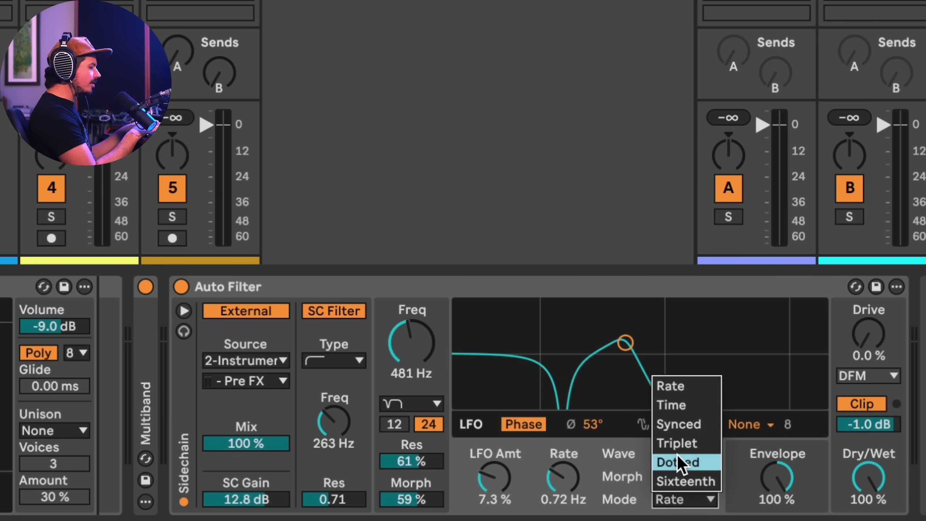
{"action": "left_click", "coordinate": [686, 421]}
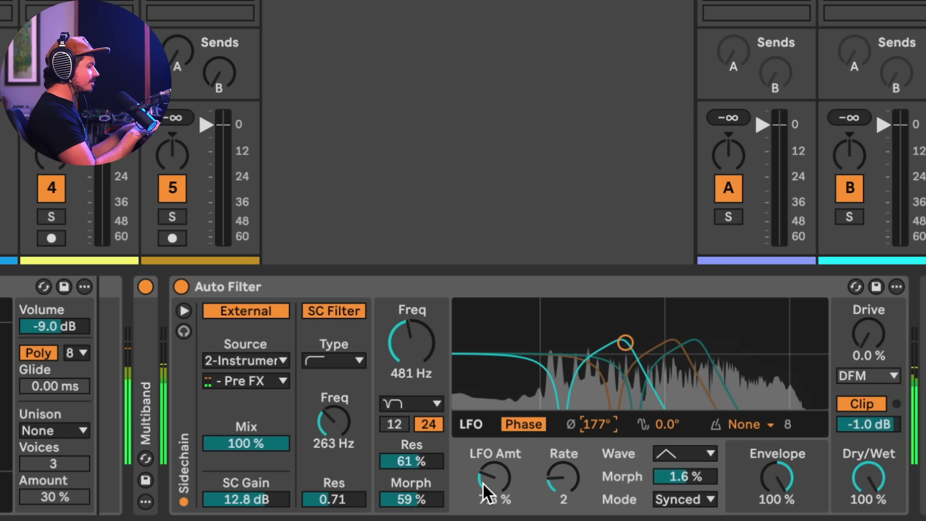
{"action": "mouse_move", "coordinate": [490, 488]}
{"action": "left_mouse_down"}
{"action": "mouse_move", "coordinate": [490, 471]}
{"action": "mouse_move", "coordinate": [488, 493]}
{"action": "left_mouse_up"}
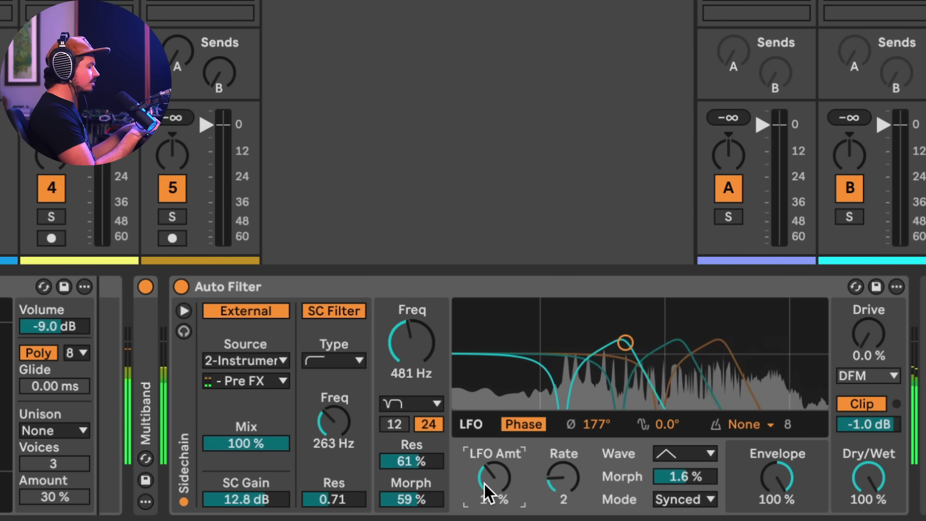
Set the drive to 15 % and the envelope amount to 24 %, sweeping the filter frequency through 247 Hz to 1.02 kHz.
{"action": "left_click_drag", "start_coordinate": [861, 352], "coordinate": [860, 336]}
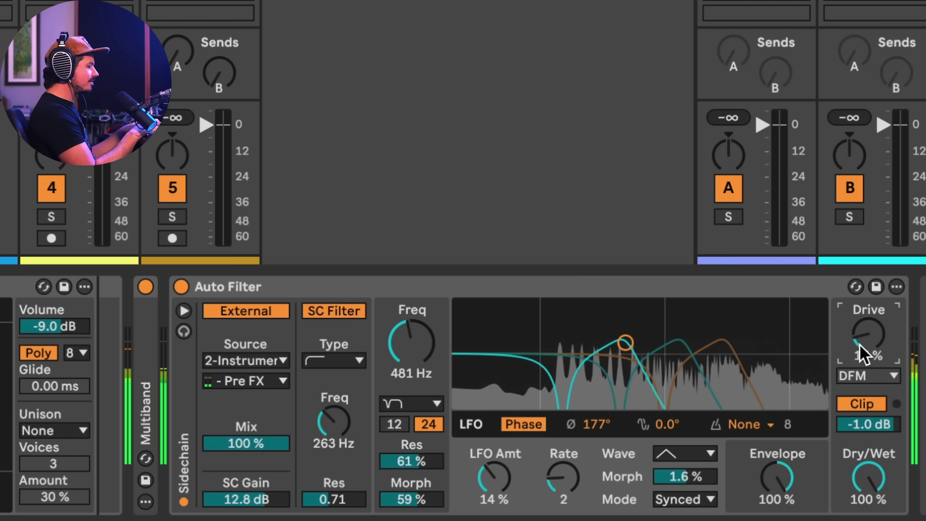
{"action": "left_click_drag", "start_coordinate": [623, 344], "coordinate": [591, 342]}
{"action": "left_click_drag", "start_coordinate": [805, 483], "coordinate": [805, 500]}
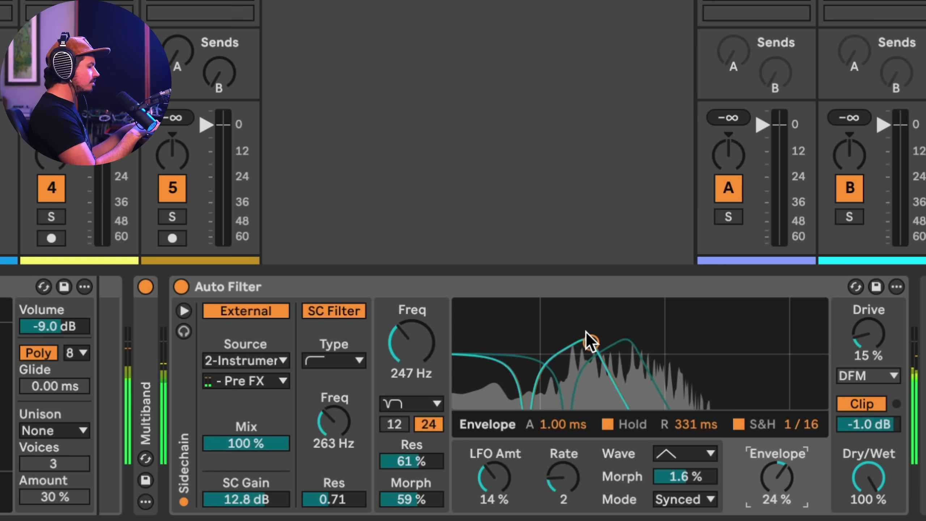
{"action": "left_click_drag", "start_coordinate": [637, 314], "coordinate": [664, 335]}
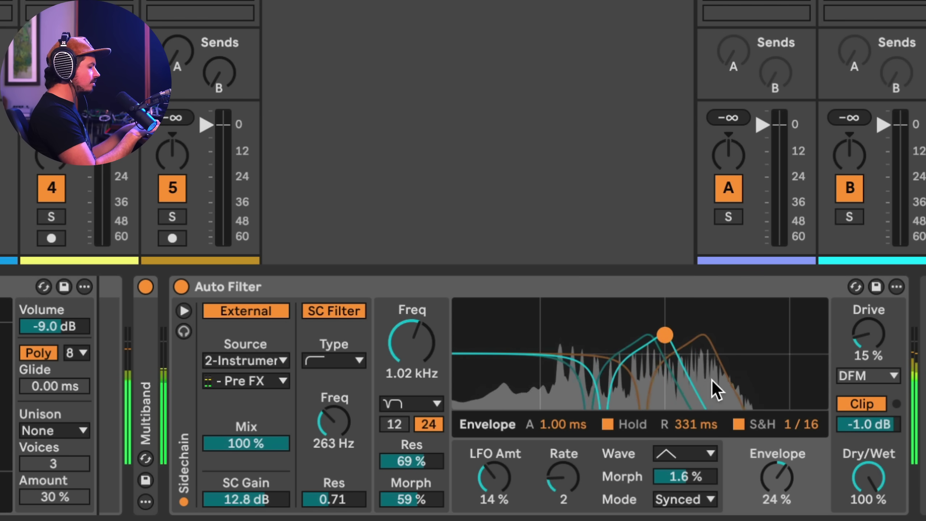
Set the envelope release to 709 ms and its amount to 35 %, with the filter at 393 Hz and 55 % resonance.
{"action": "left_click", "coordinate": [767, 463]}
{"action": "mouse_move", "coordinate": [688, 424]}
{"action": "left_mouse_down"}
{"action": "mouse_move", "coordinate": [685, 405]}
{"action": "mouse_move", "coordinate": [683, 424]}
{"action": "left_mouse_up"}
{"action": "left_click_drag", "start_coordinate": [766, 469], "coordinate": [767, 483]}
{"action": "left_click_drag", "start_coordinate": [665, 334], "coordinate": [616, 349]}
{"action": "left_click_drag", "start_coordinate": [766, 463], "coordinate": [766, 488]}
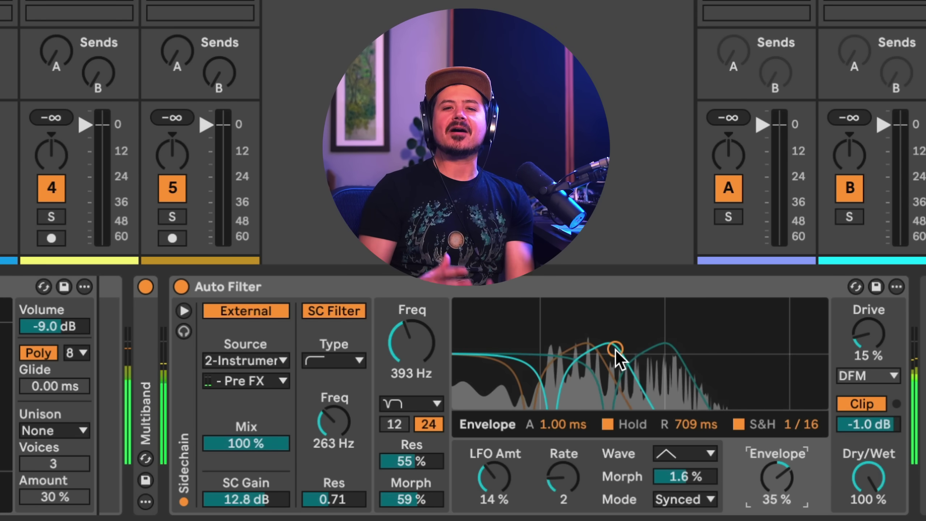
Set the filter to 527 Hz with 69 % resonance, raise the envelope amount to 48 % and show the LFO settings.
{"action": "left_click_drag", "start_coordinate": [615, 349], "coordinate": [615, 334]}
{"action": "left_click_drag", "start_coordinate": [770, 474], "coordinate": [769, 467]}
{"action": "left_click_drag", "start_coordinate": [620, 334], "coordinate": [631, 335]}
{"action": "left_click", "coordinate": [531, 454]}
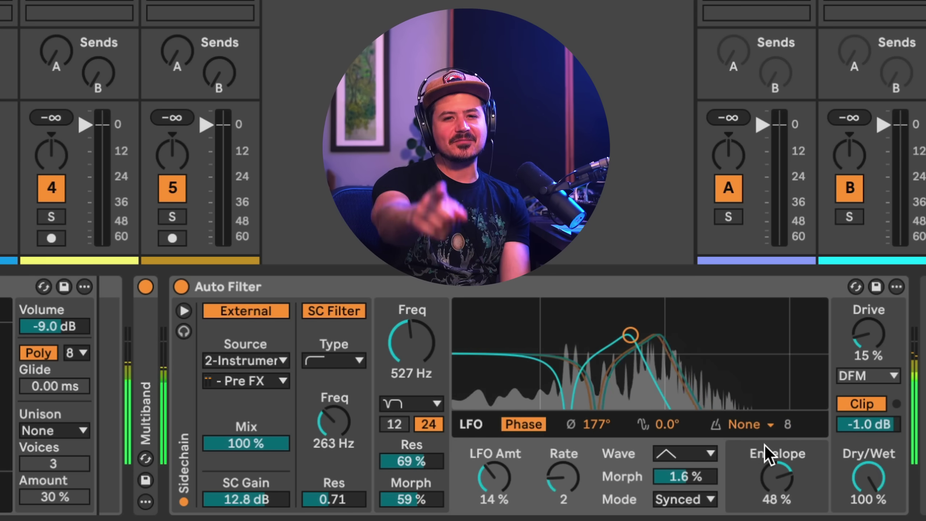